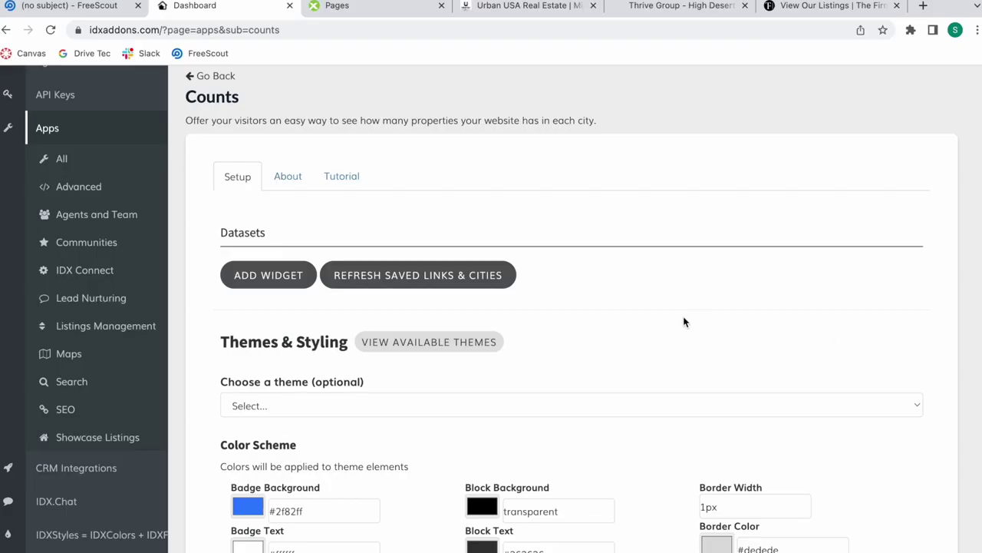
- Look over the Counts app's setup page, covering datasets, themes and color scheme options
scroll(685, 321, "down", 1)
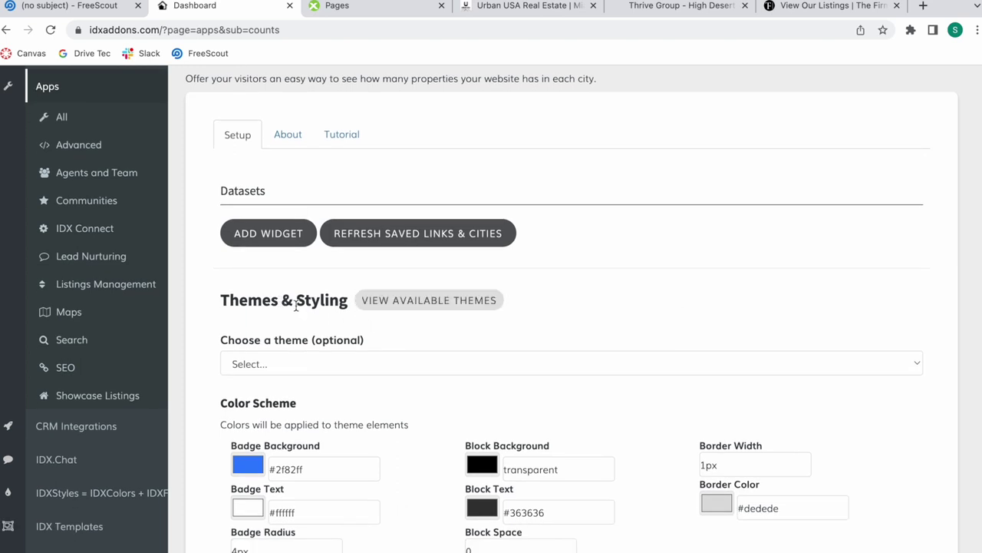
scroll(296, 303, "up", 2)
scroll(296, 305, "down", 4)
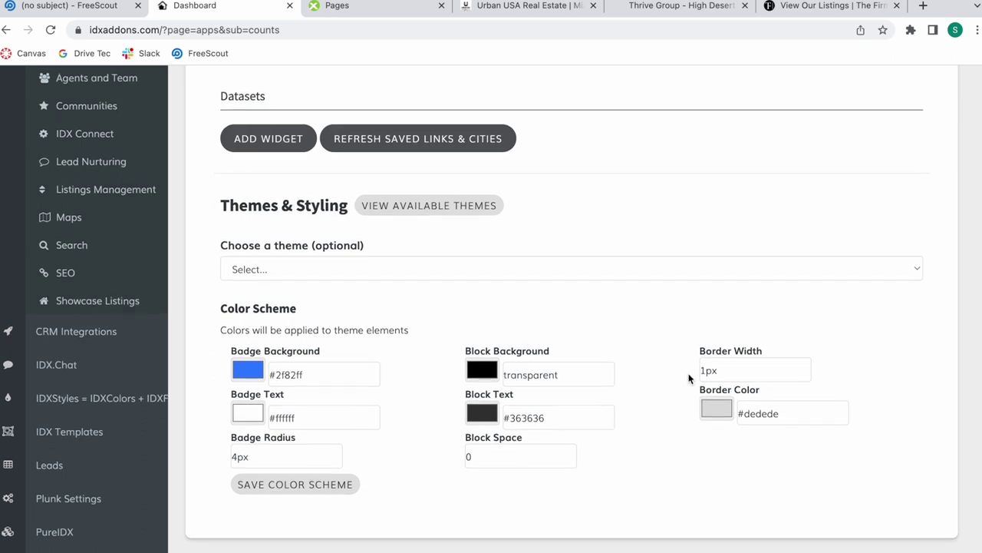
scroll(688, 378, "up", 3)
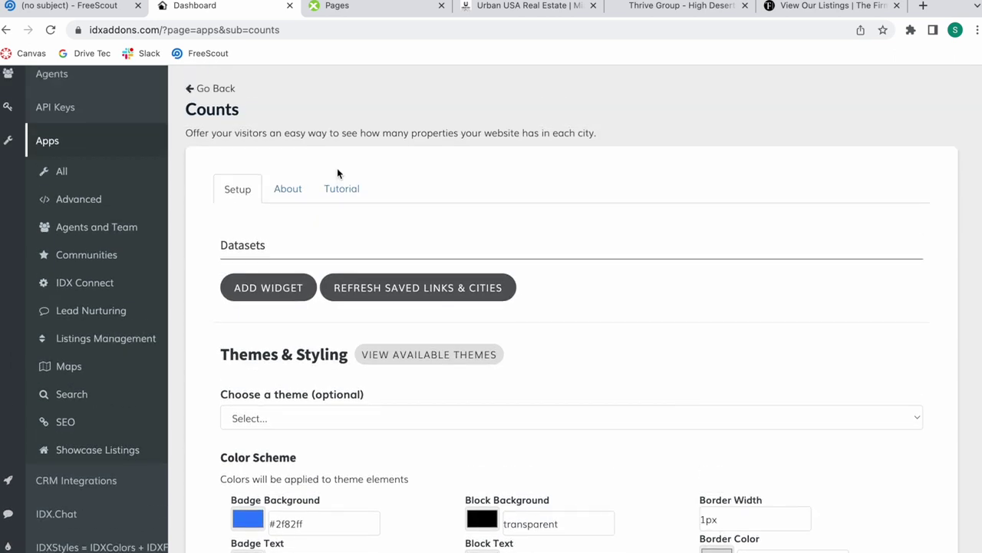
scroll(337, 169, "up", 1)
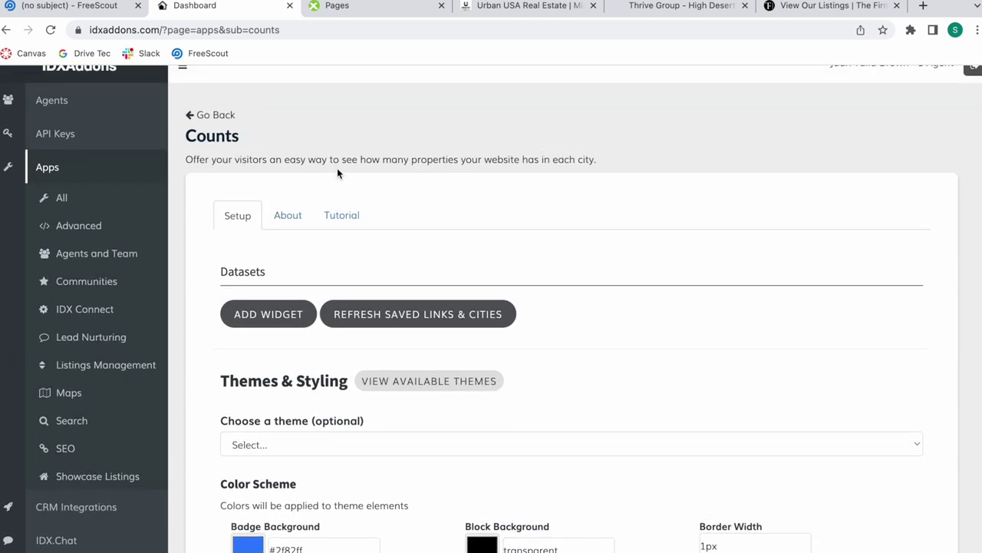
- Open the Counts tutorial and examine the sample city count widget and the instructions for creating a new widget
left_click(345, 221)
scroll(460, 309, "down", 1)
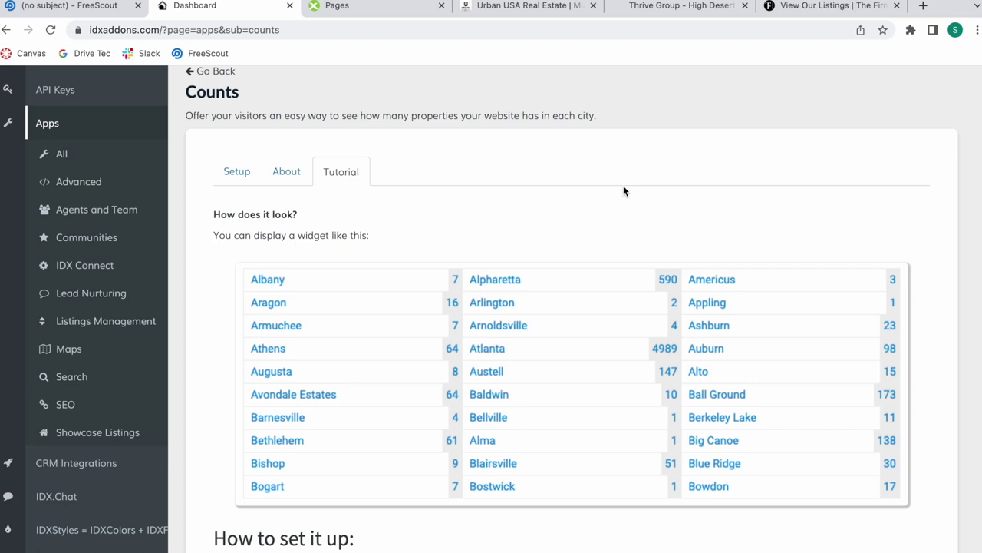
scroll(623, 191, "down", 1)
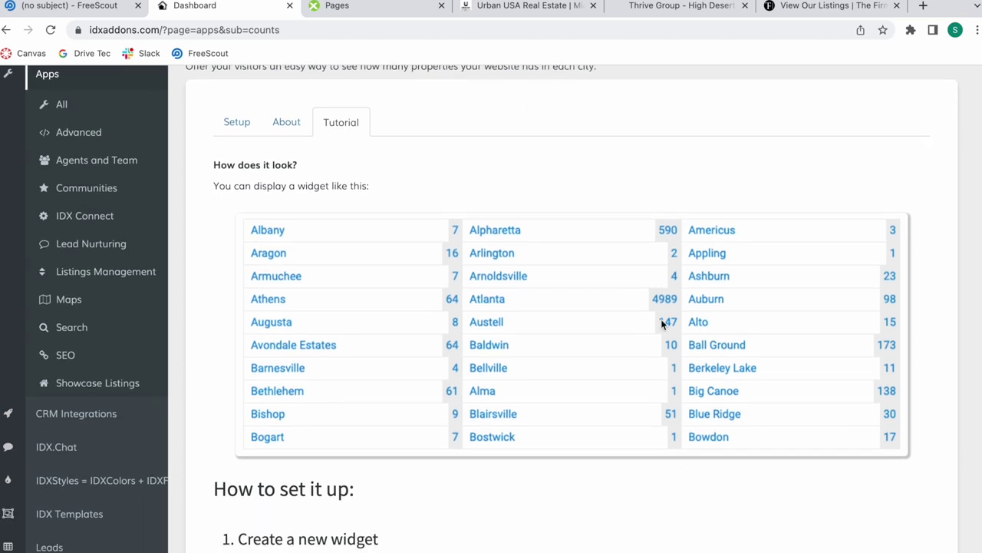
scroll(602, 281, "up", 1)
scroll(602, 281, "up", 1)
scroll(603, 282, "down", 1)
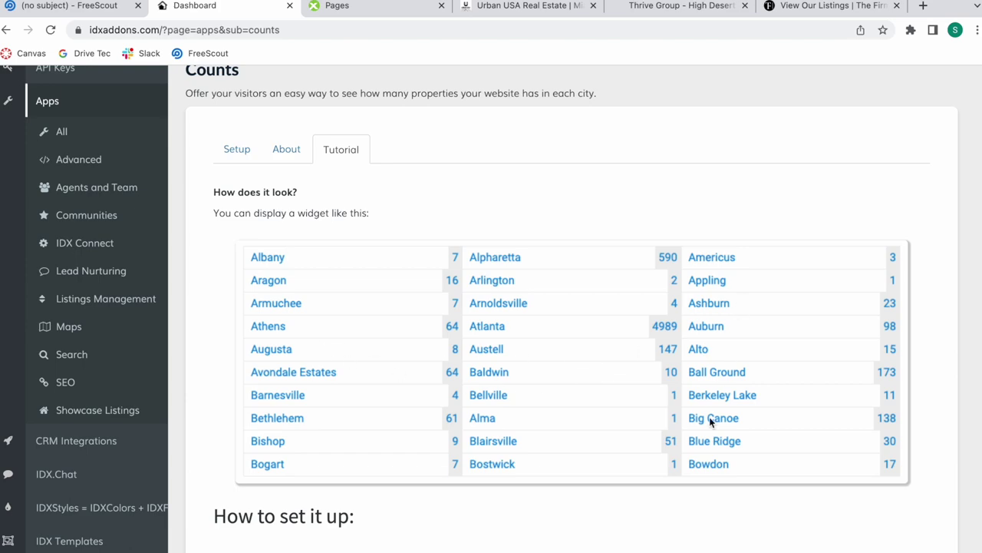
scroll(645, 457, "down", 5)
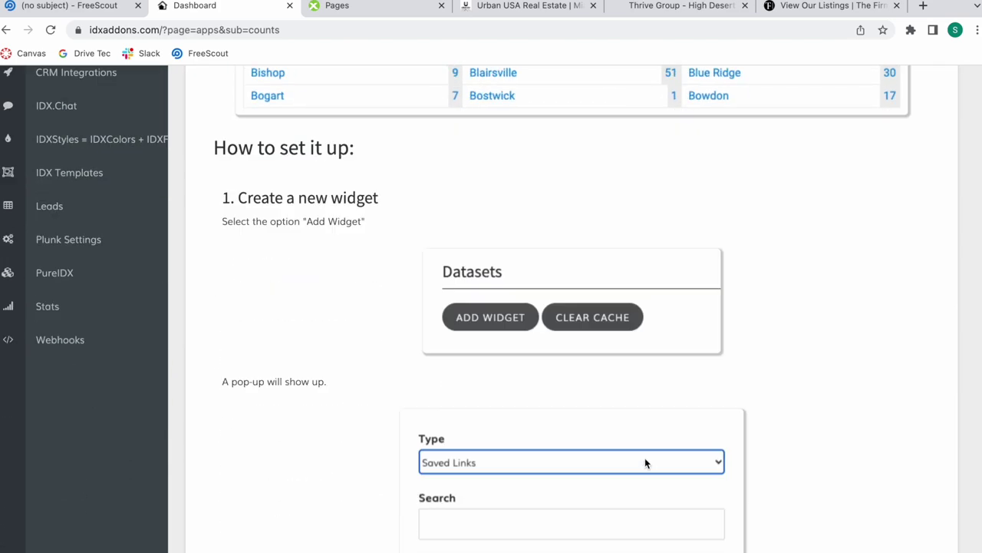
scroll(645, 457, "up", 5)
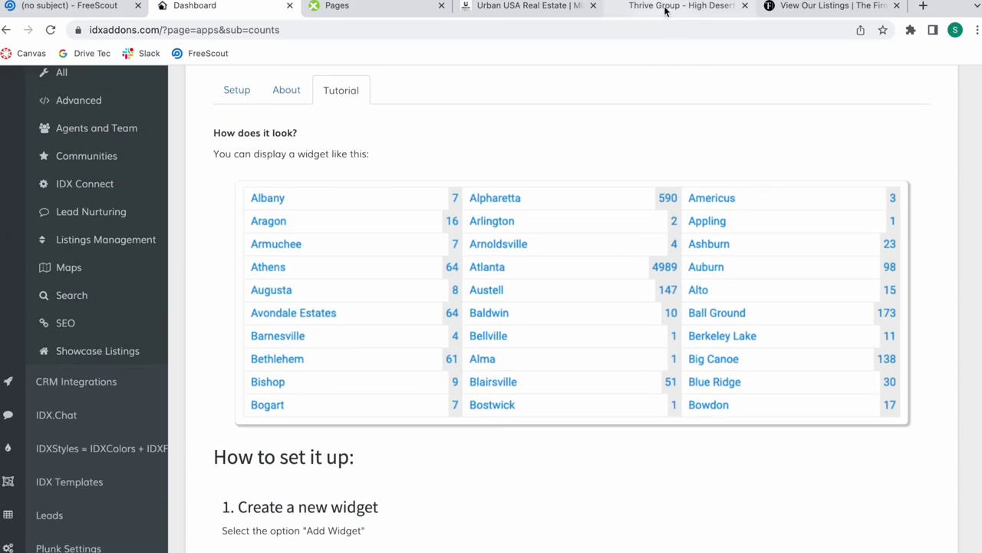
- Switch to the Thrive Group website, open Big Bear from its Top Areas widget and look through the listings
left_click(666, 7)
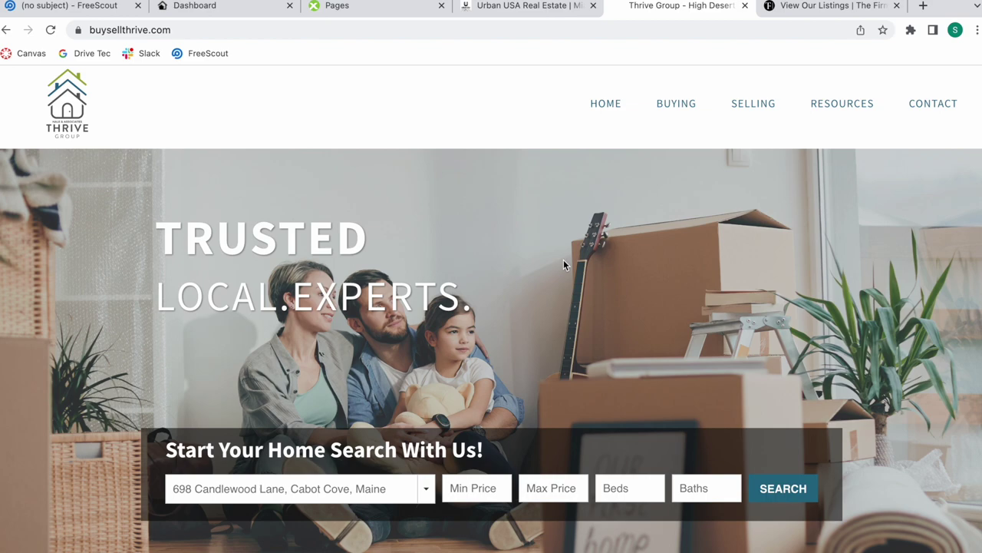
scroll(563, 261, "down", 10)
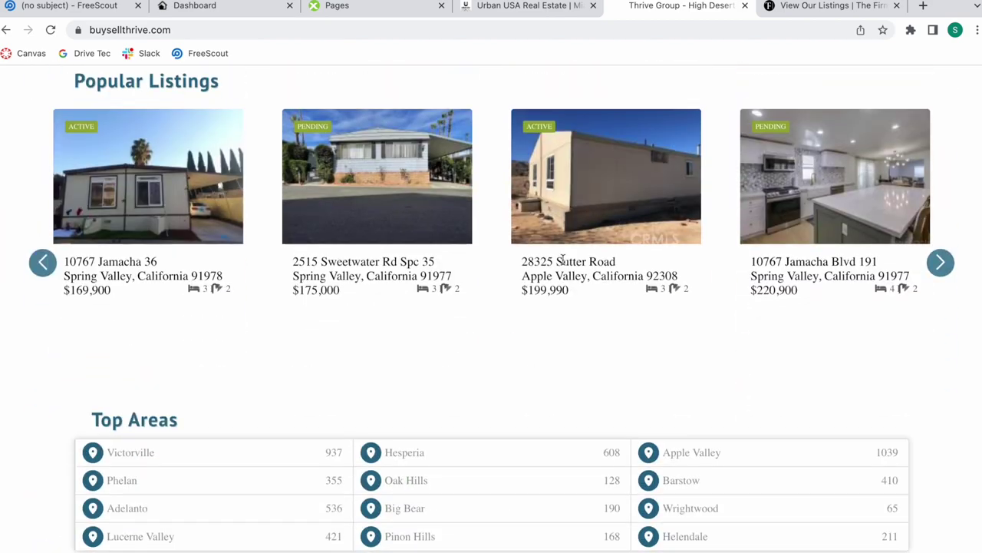
scroll(564, 259, "down", 2)
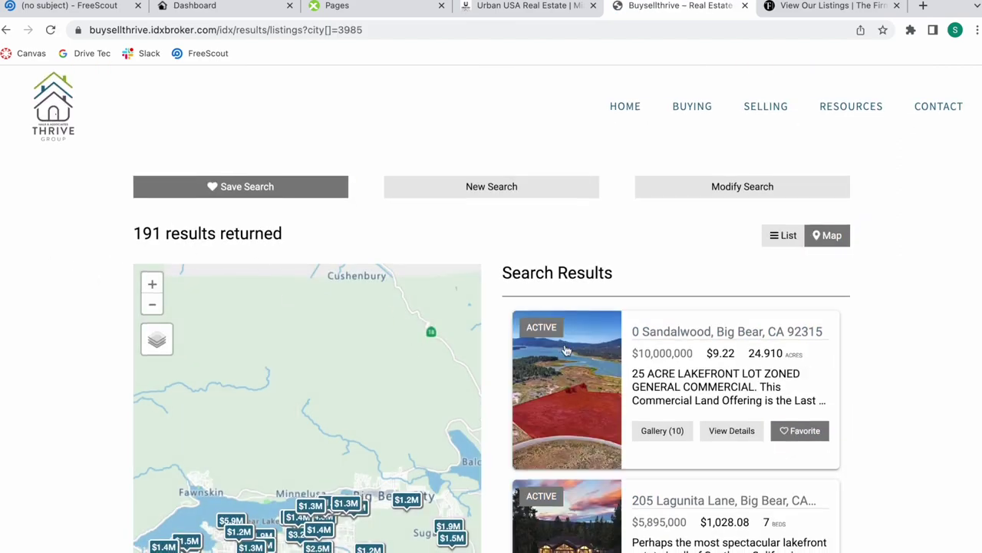
scroll(566, 351, "down", 15)
scroll(565, 351, "down", 5)
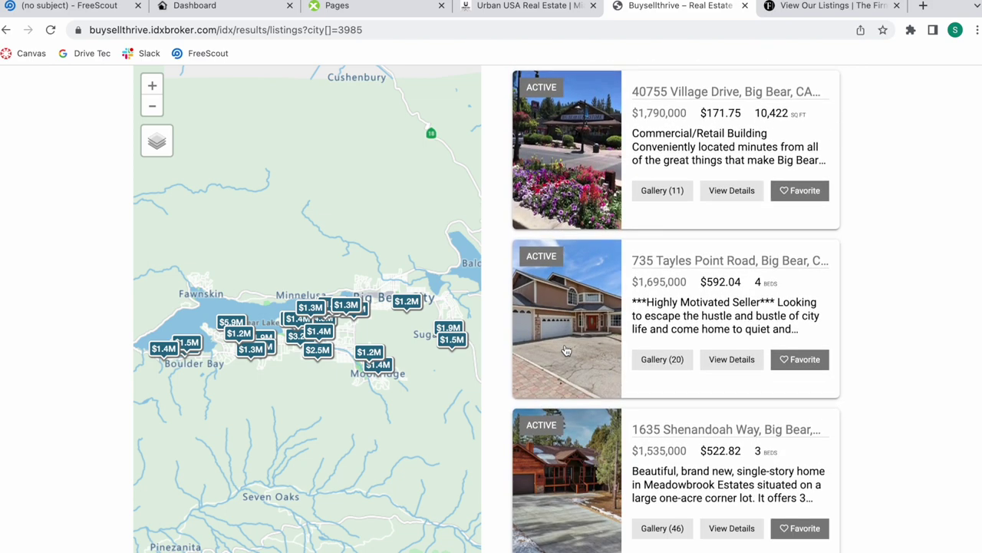
- Return to the Thrive Group home page, open Apple Valley from Top Areas and examine its result count and listings
key("alt+Left")
scroll(730, 295, "down", 3)
scroll(730, 295, "up", 3)
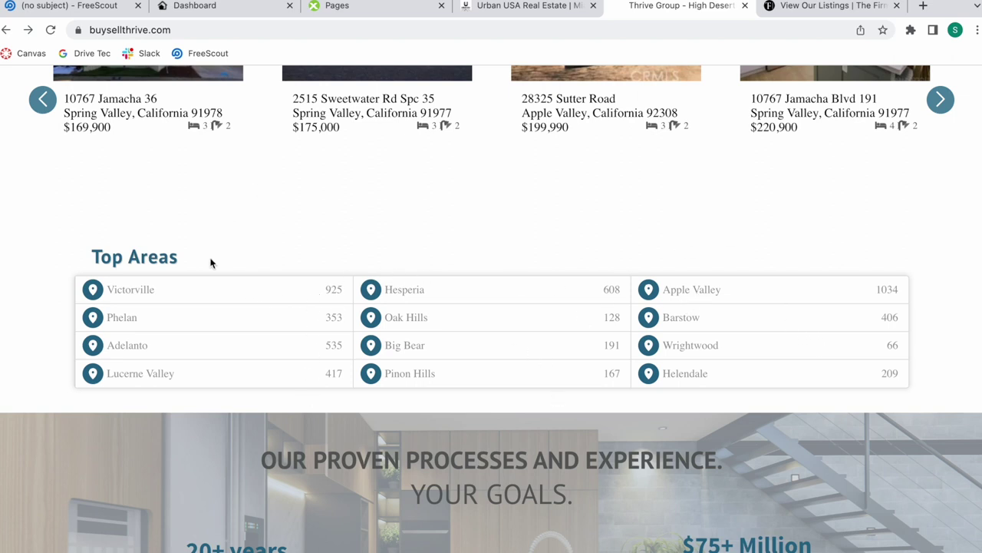
scroll(712, 239, "down", 1)
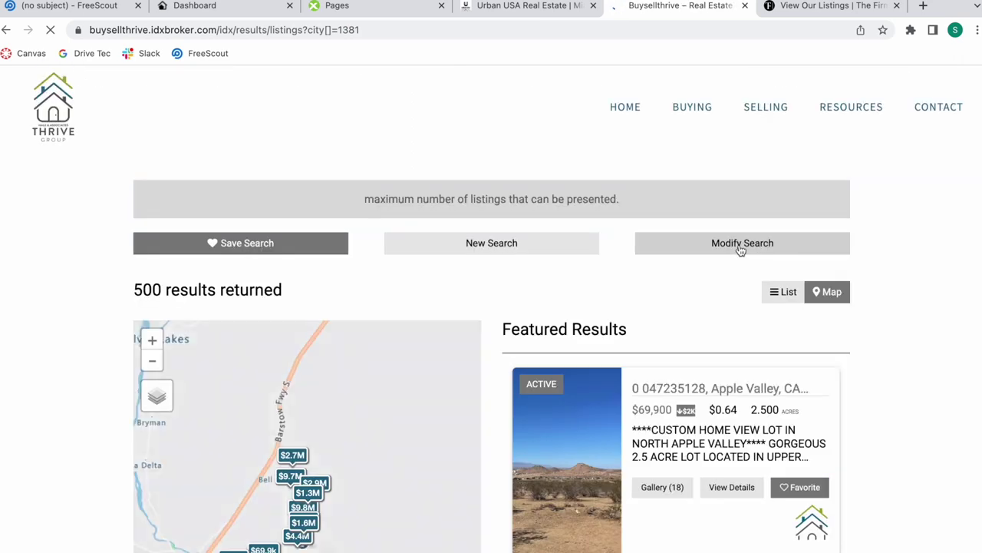
scroll(740, 249, "down", 2)
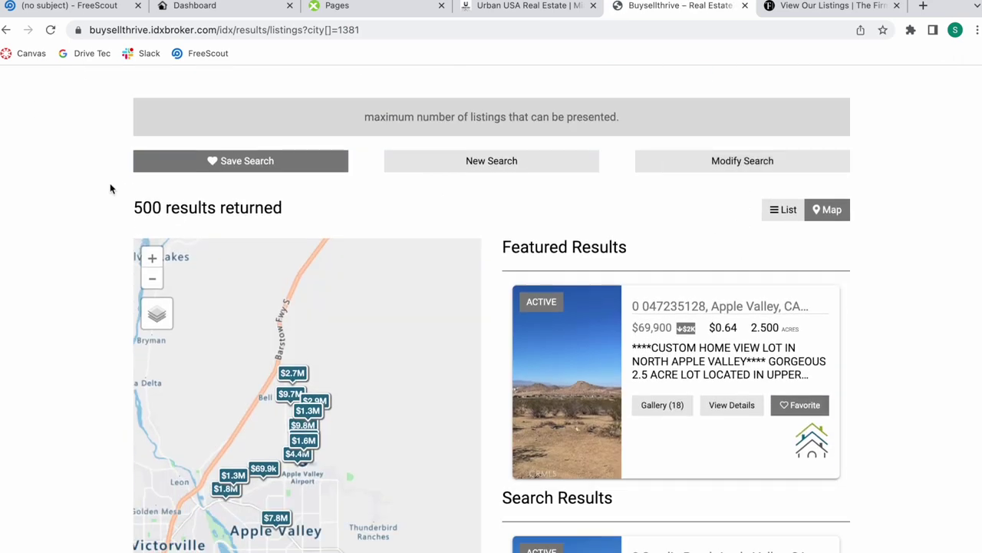
left_click_drag(135, 207, 322, 216)
left_click(323, 211)
scroll(648, 413, "down", 5)
scroll(649, 412, "down", 15)
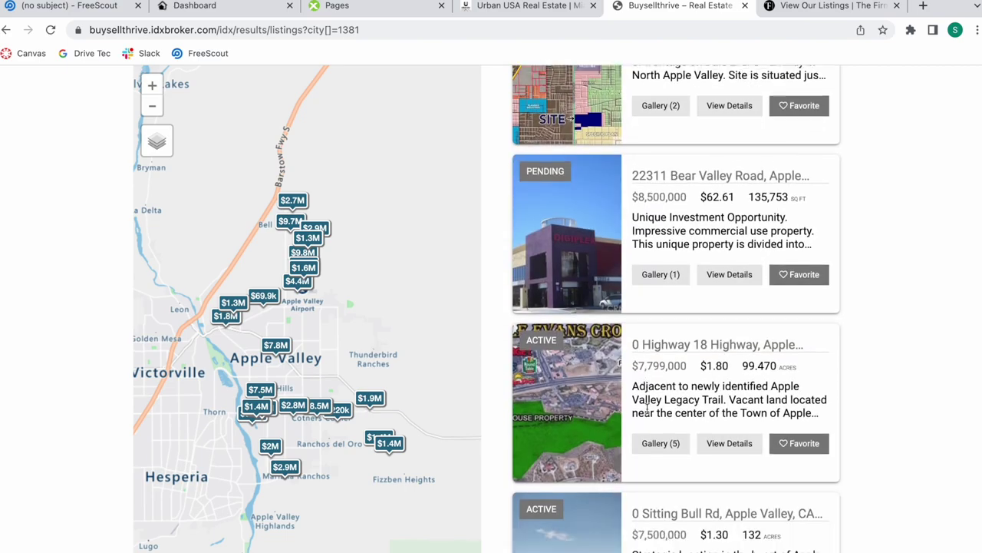
scroll(647, 413, "down", 4)
scroll(938, 328, "up", 20)
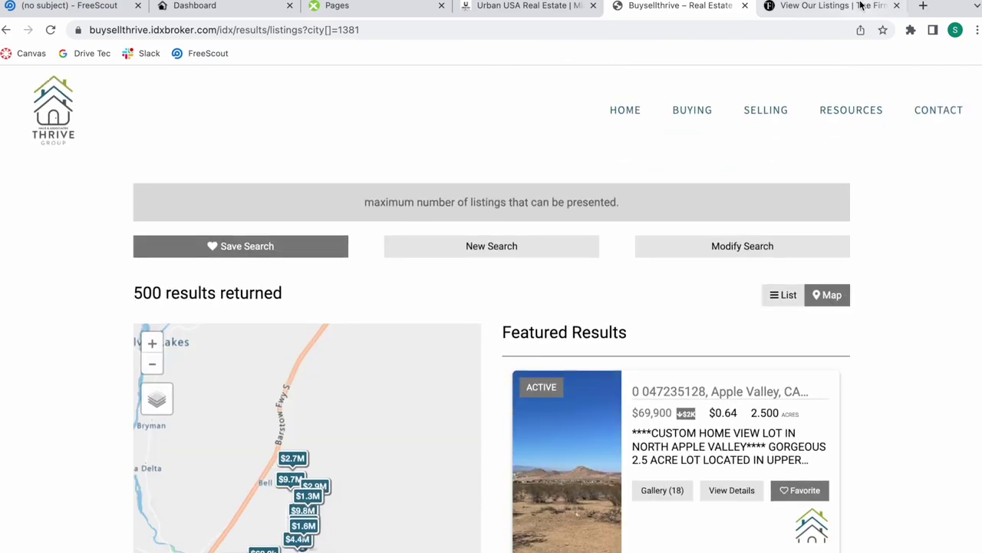
- Switch to The Firm Memphis listings page and examine its Search By City counts widget
left_click(847, 6)
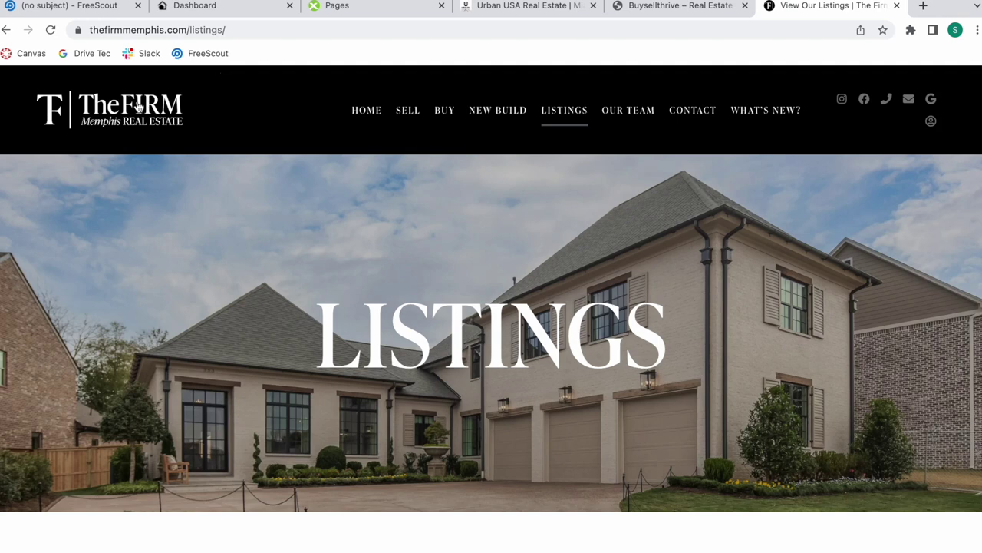
left_click(577, 115)
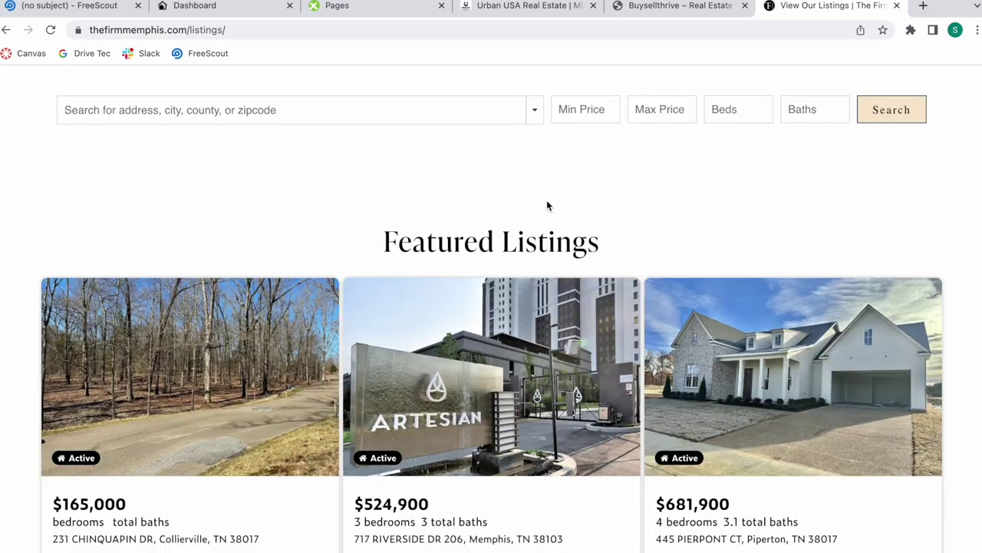
scroll(581, 221, "down", 3)
scroll(581, 222, "down", 8)
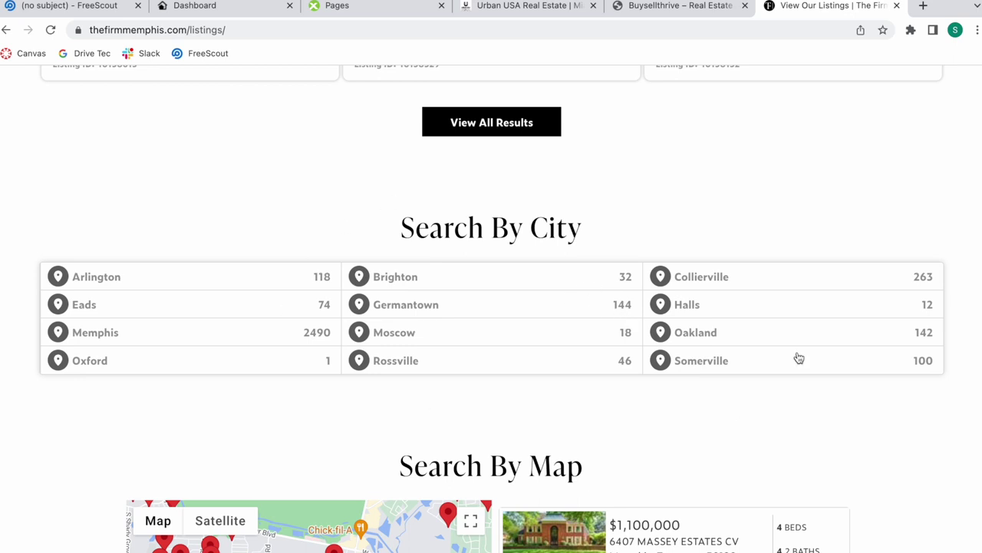
- Open Brighton from the Search By City widget, look through its listings and return to the main listings page
left_click(435, 282)
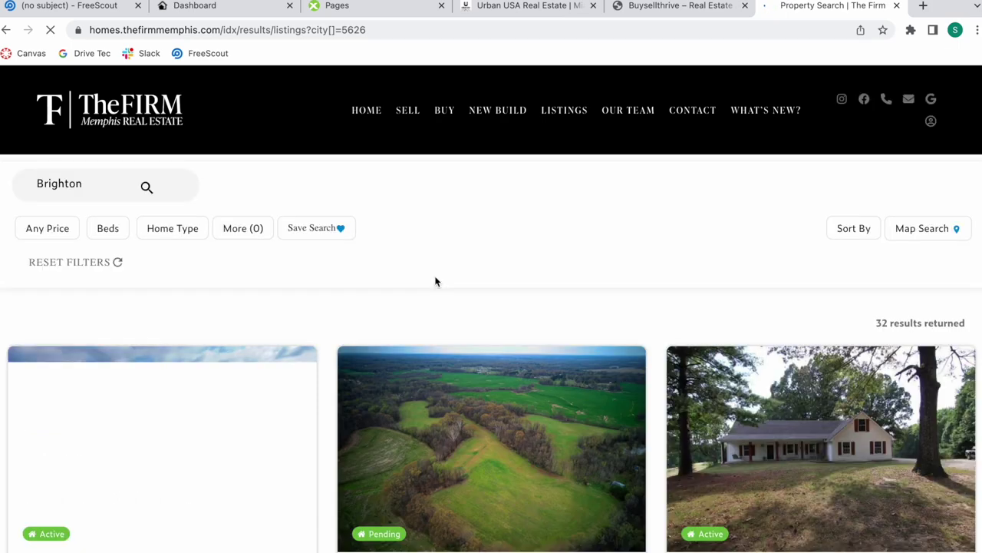
scroll(436, 283, "down", 5)
scroll(436, 282, "down", 8)
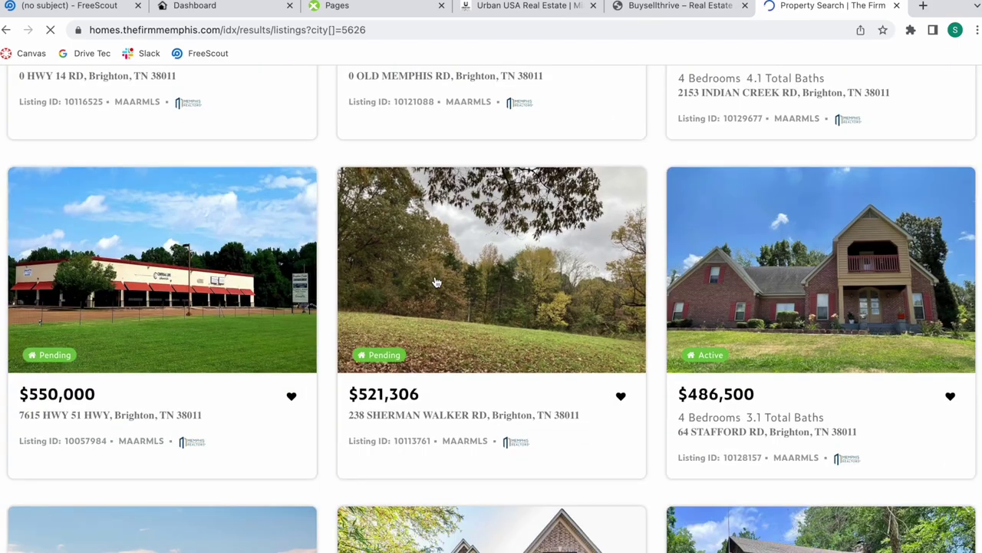
scroll(436, 282, "up", 5)
scroll(436, 283, "up", 6)
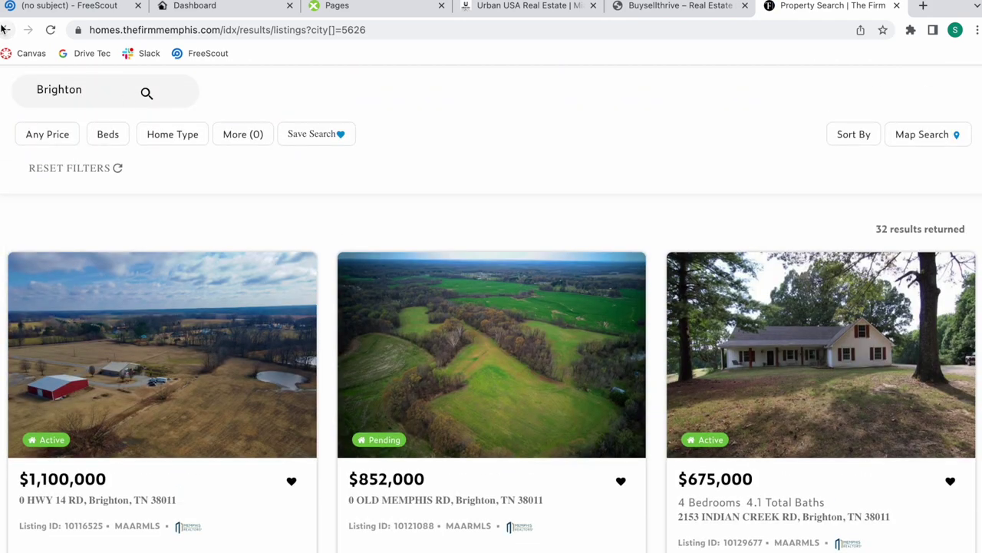
left_click(6, 30)
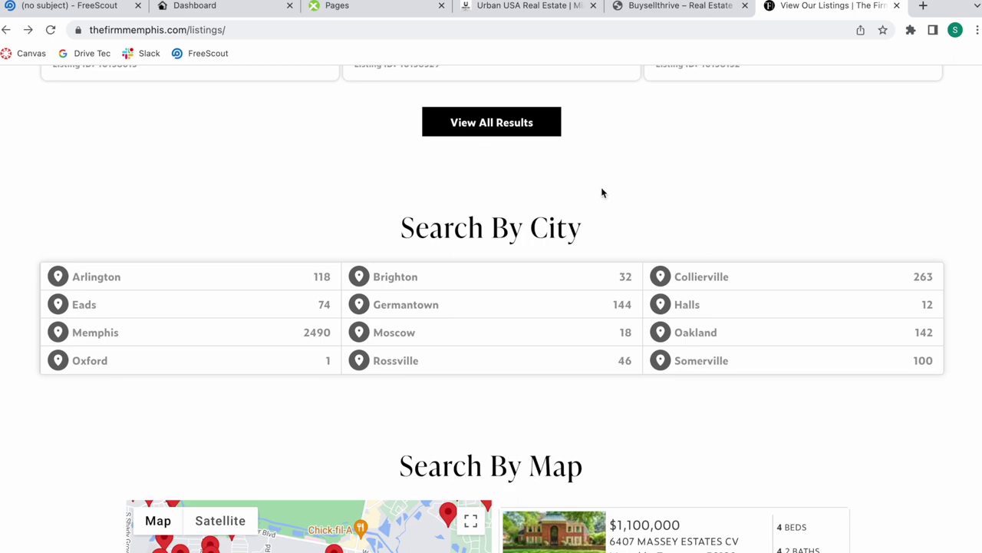
scroll(658, 219, "up", 12)
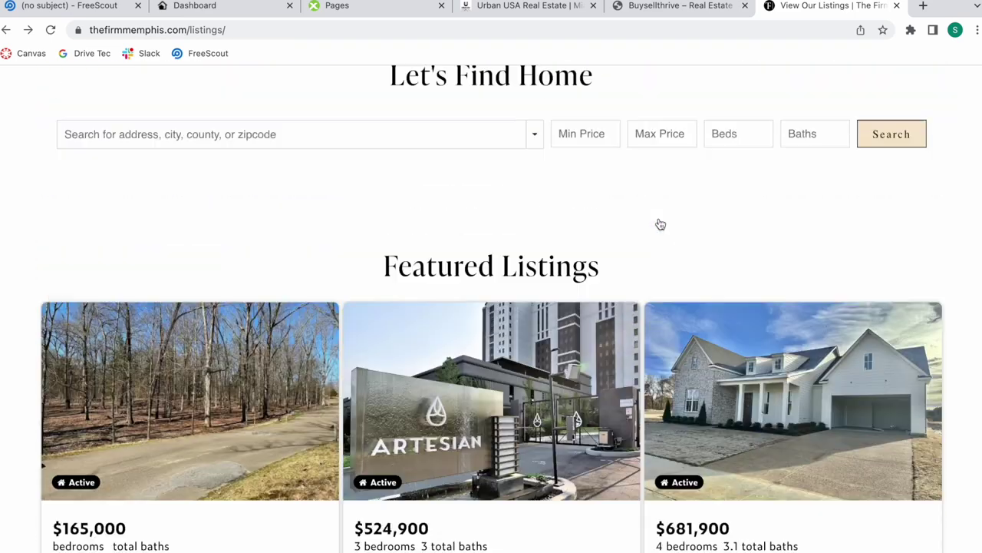
scroll(659, 223, "up", 5)
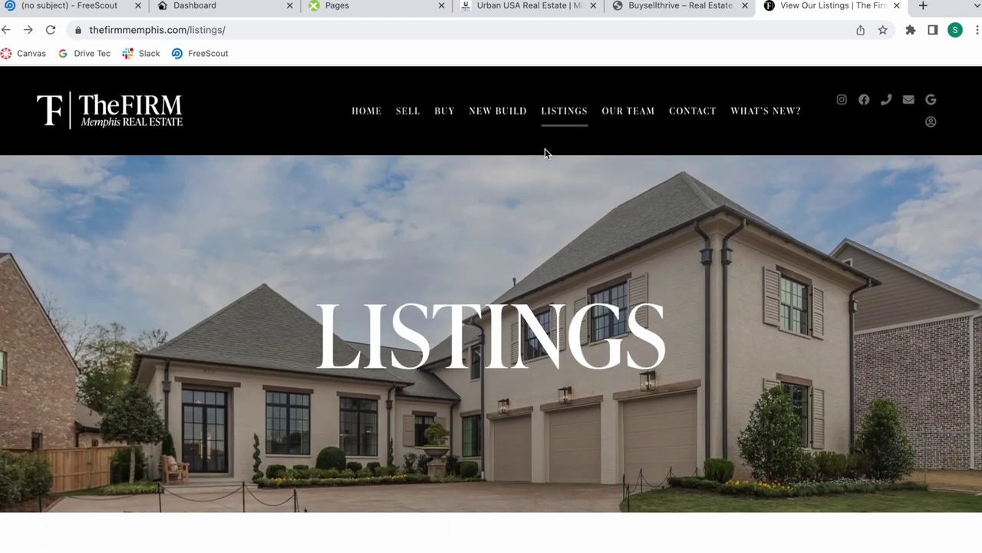
left_click(666, 9)
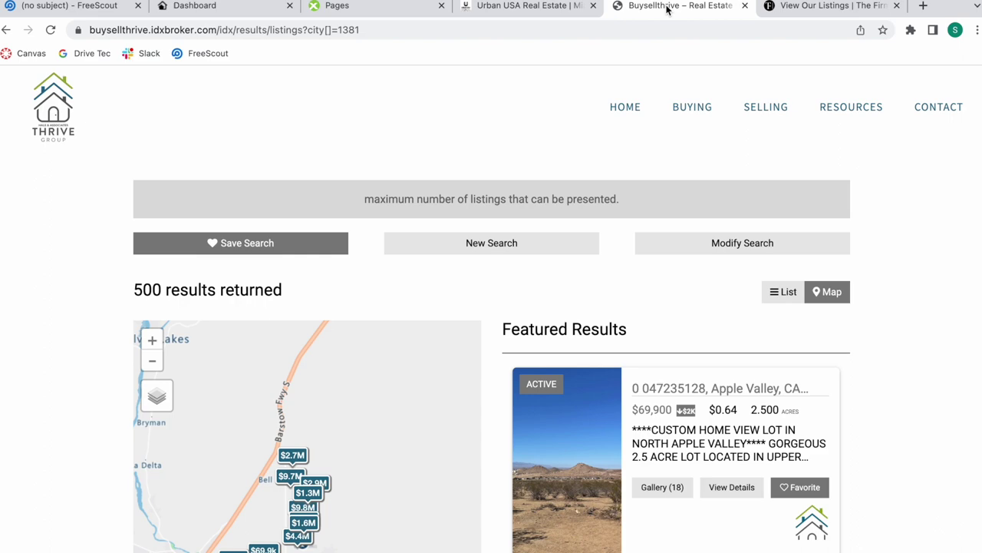
left_click(335, 7)
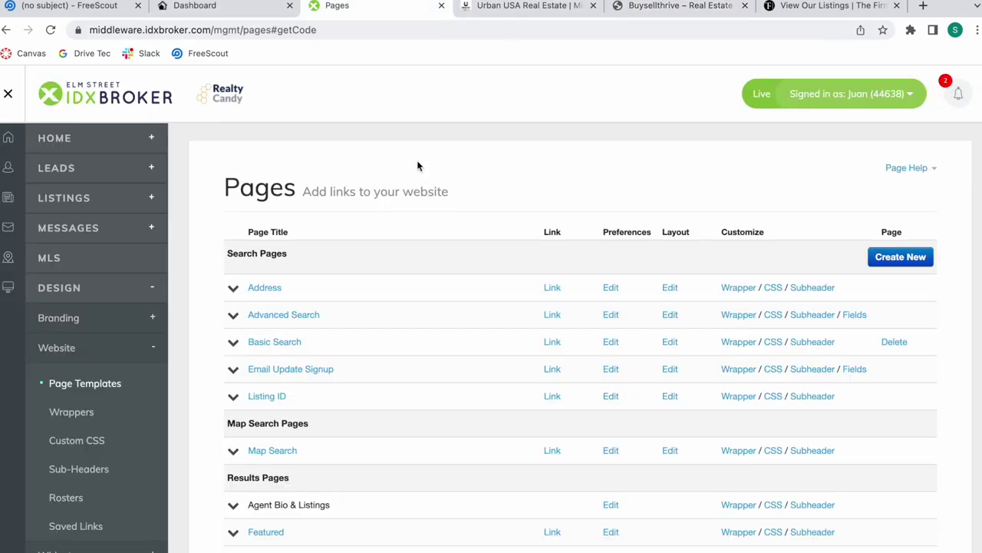
left_click(479, 15)
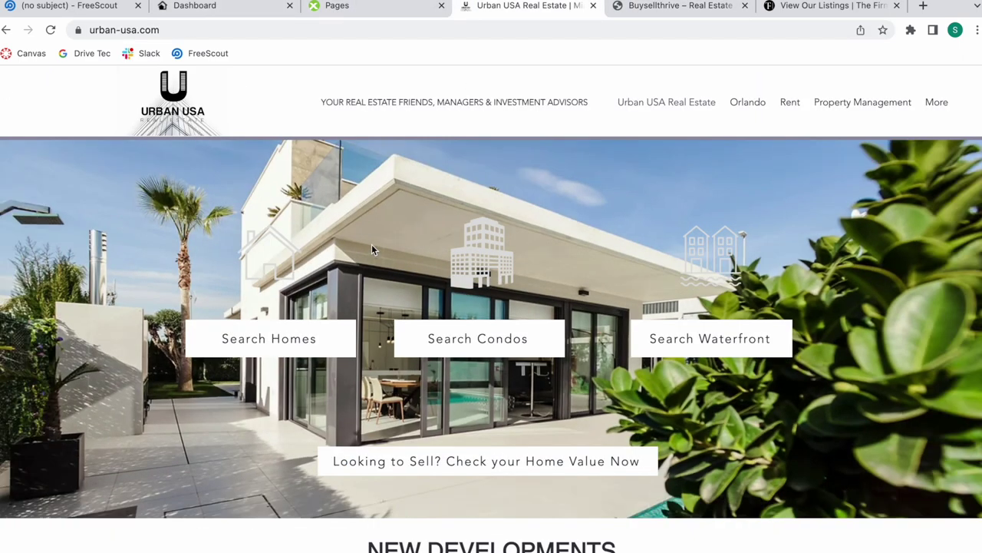
- Switch back to the IDXAddons dashboard and open the Counts app's setup options
left_click(259, 6)
scroll(540, 290, "up", 2)
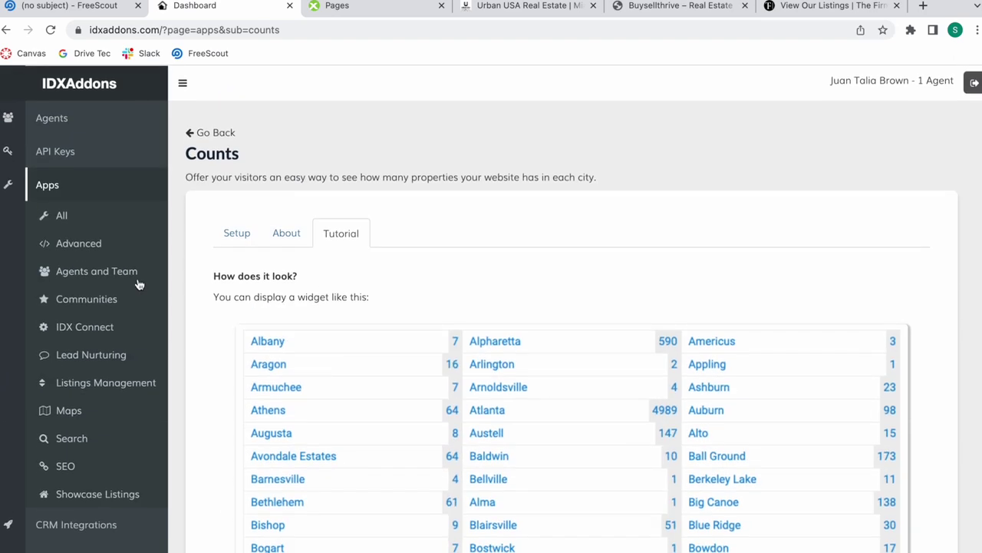
left_click(239, 232)
scroll(565, 265, "down", 5)
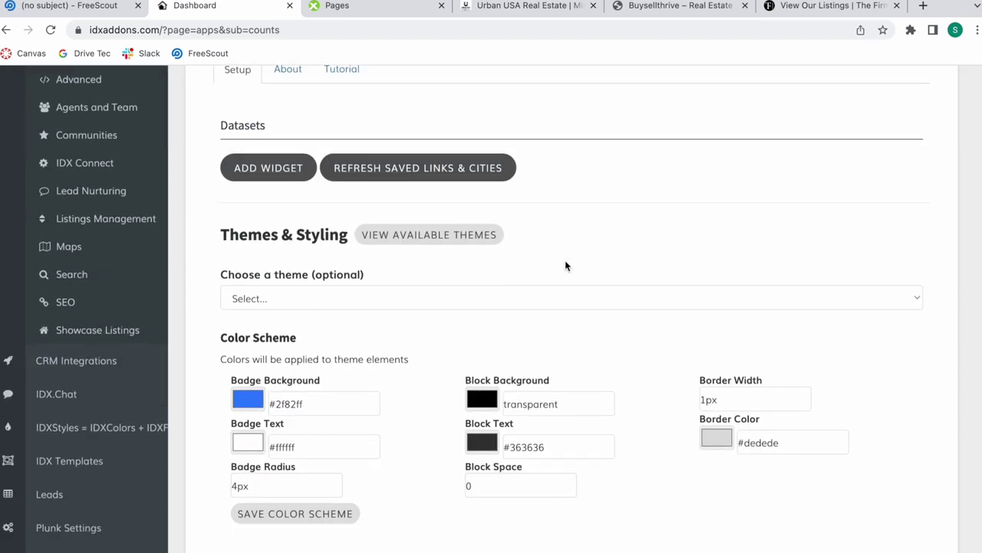
scroll(263, 202, "up", 3)
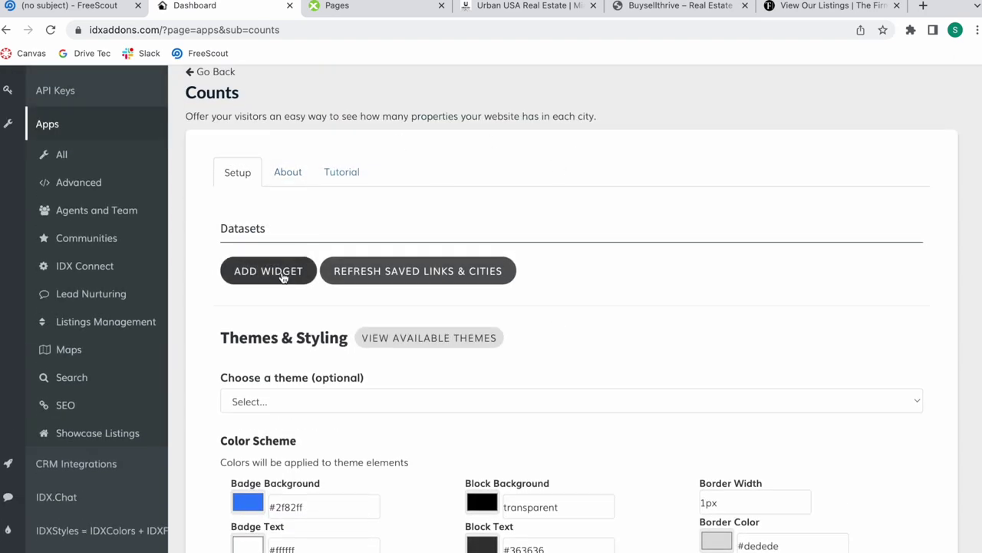
- Start adding a Counts widget and view the available widget types, leaving the type on Saved Links
left_click(283, 277)
left_click(347, 298)
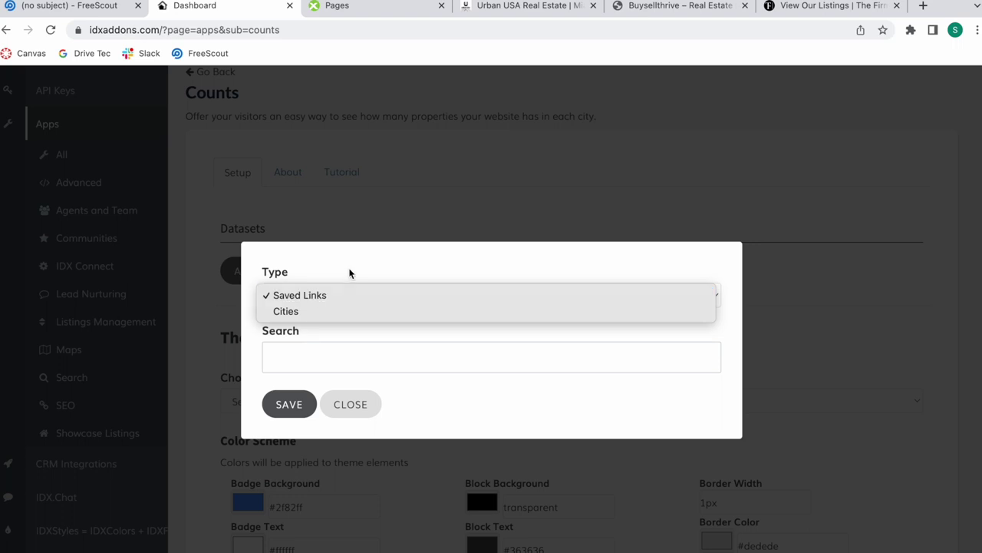
left_click(348, 272)
- Switch to the IDX Broker dashboard, open the Saved Links page and look through the list of saved links
left_click(363, 15)
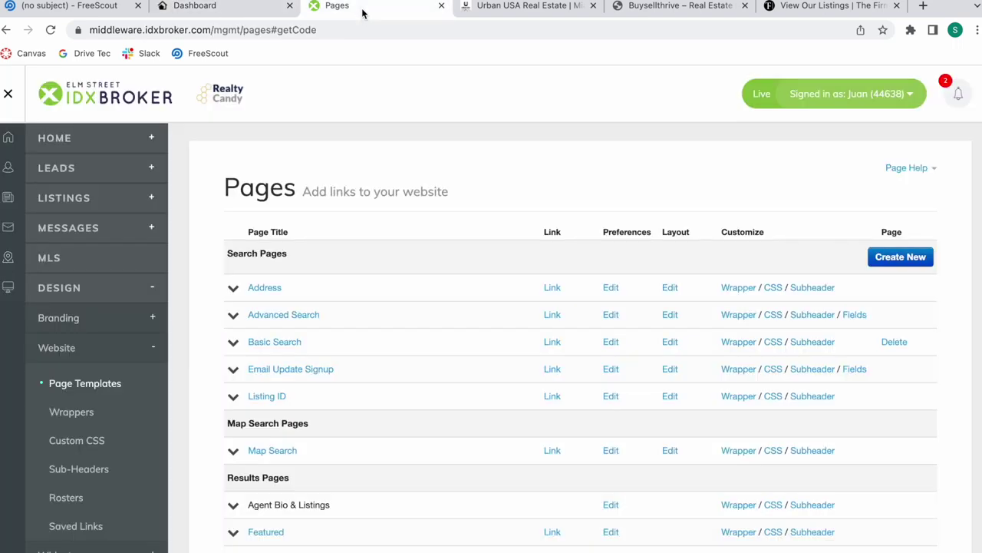
left_click(104, 528)
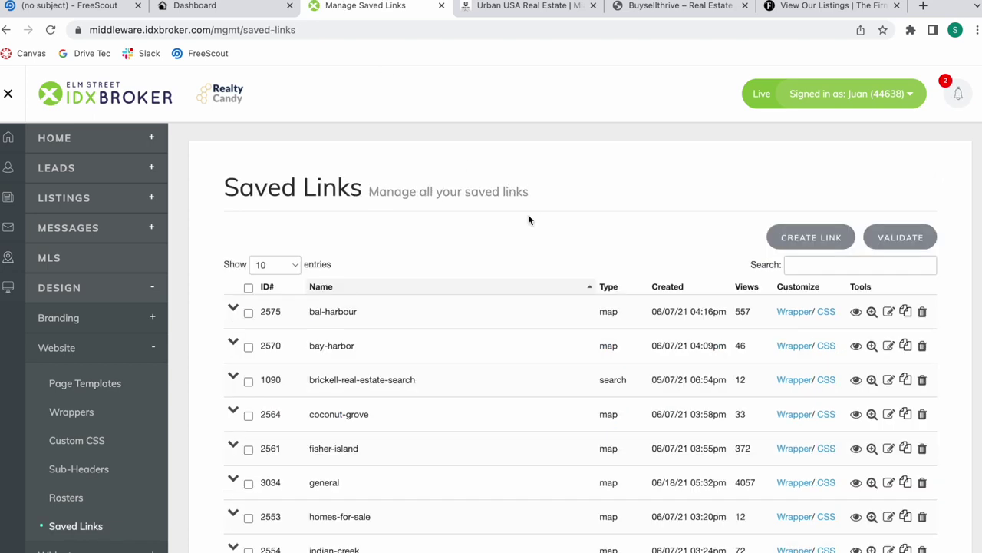
scroll(528, 217, "down", 1)
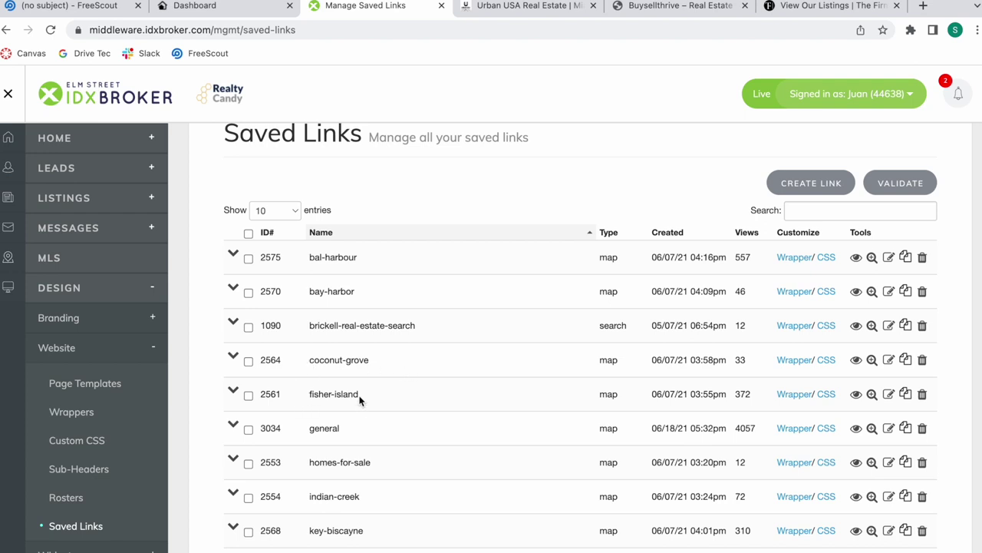
scroll(395, 476, "down", 1)
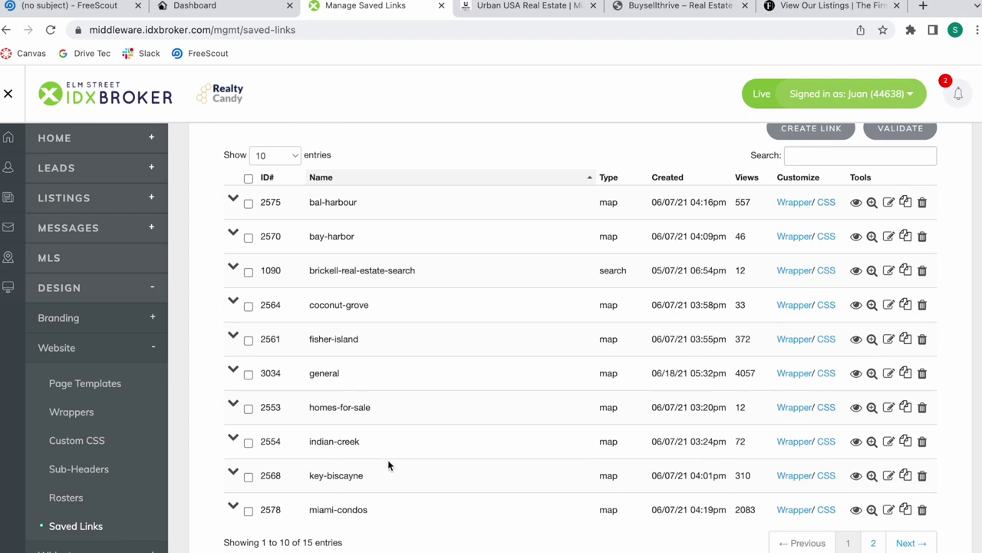
- Return to the IDXAddons dashboard and select the saved links Miami Condos, Coconut Grove, Homes For Sale Miami and Bay Harbor for the new widget
left_click(230, 9)
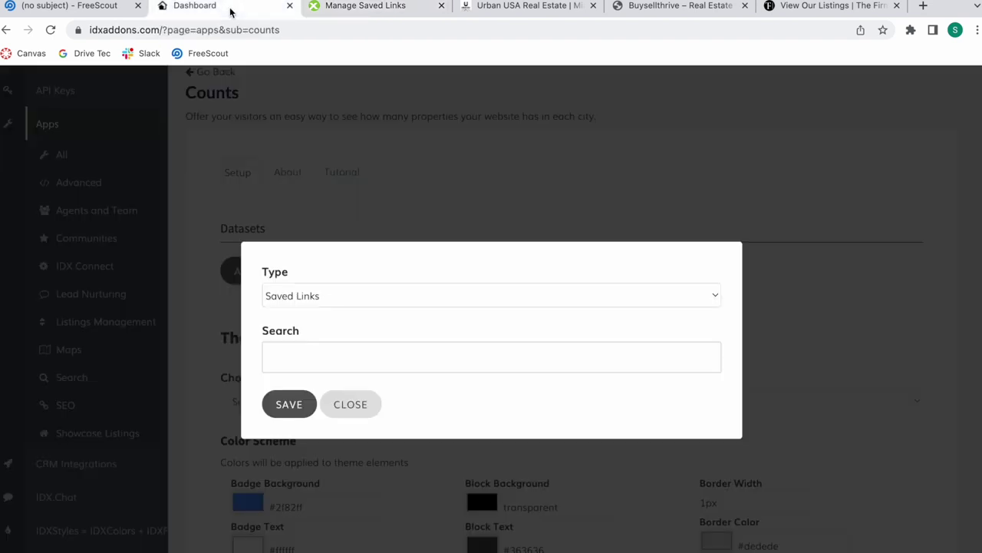
left_click(344, 351)
scroll(394, 471, "down", 5)
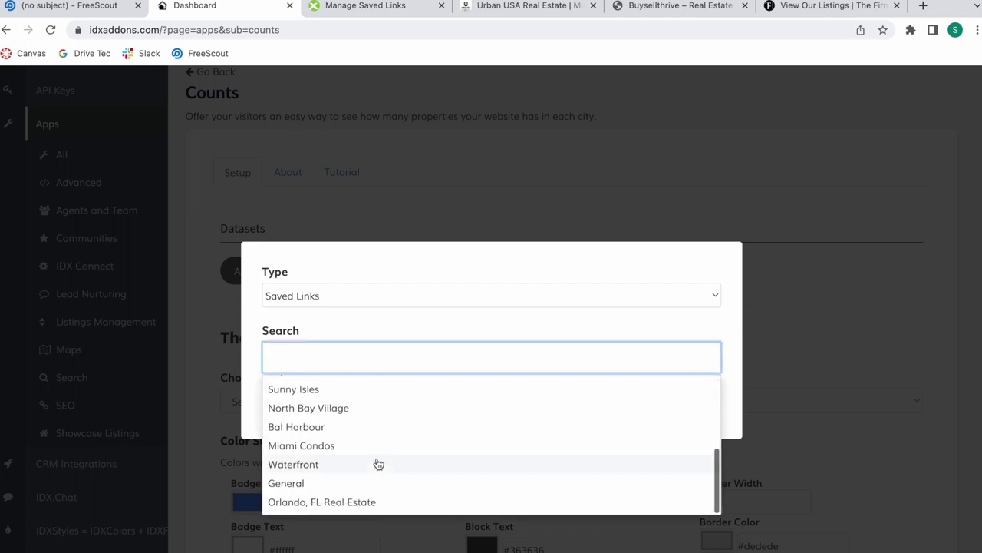
left_click(340, 447)
scroll(373, 421, "up", 1)
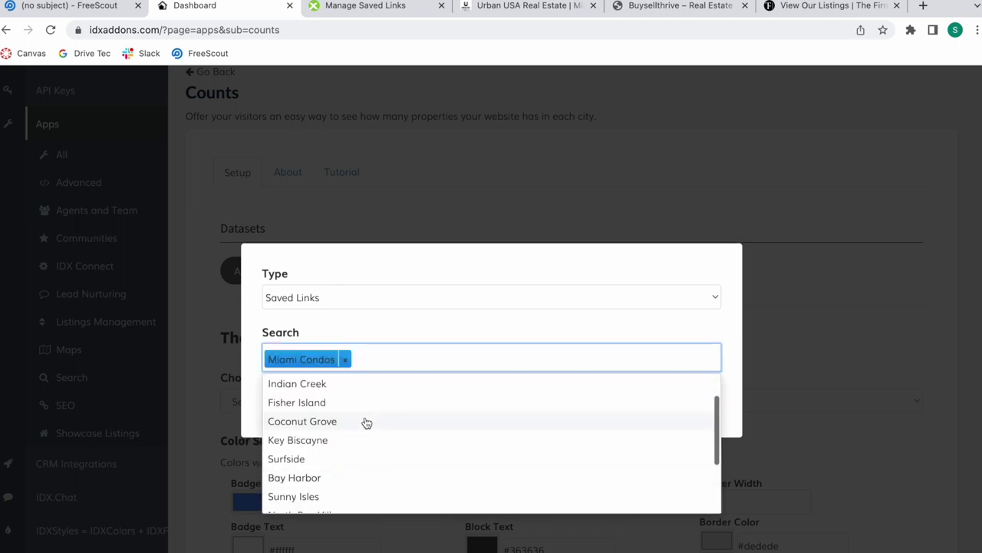
left_click(366, 423)
left_click(370, 401)
left_click(395, 474)
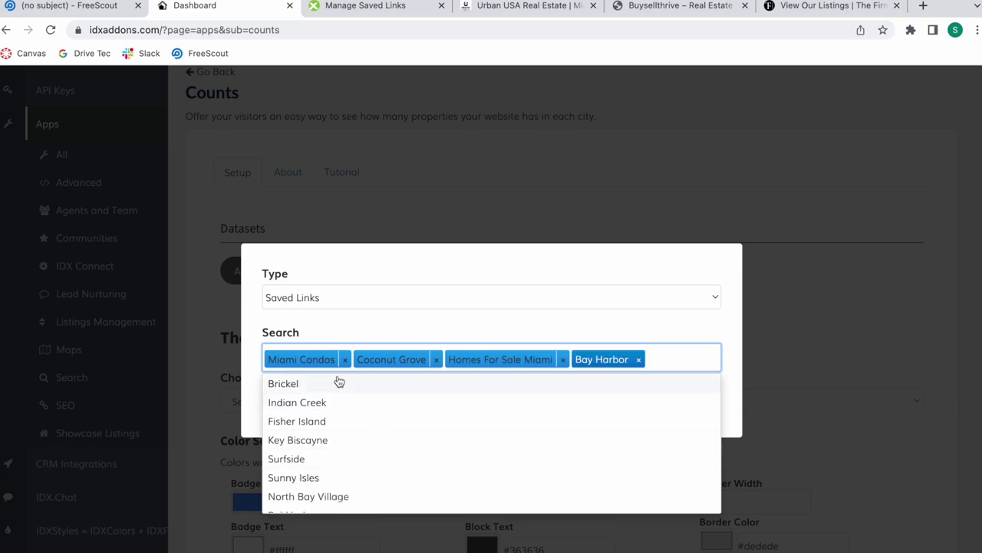
- Examine the Search By City widget on The Firm Memphis listings page and return to the IDXAddons dashboard
left_click(819, 12)
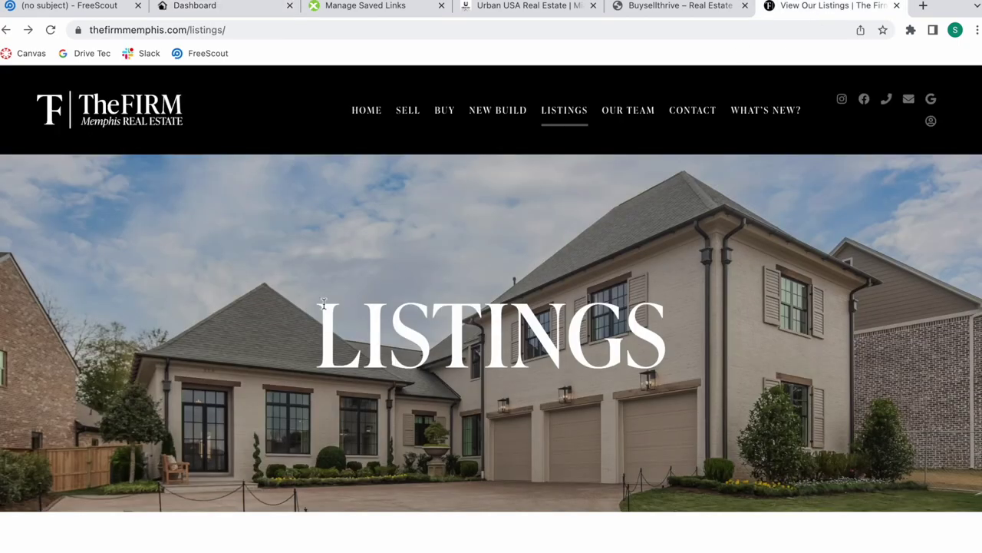
scroll(498, 366, "down", 15)
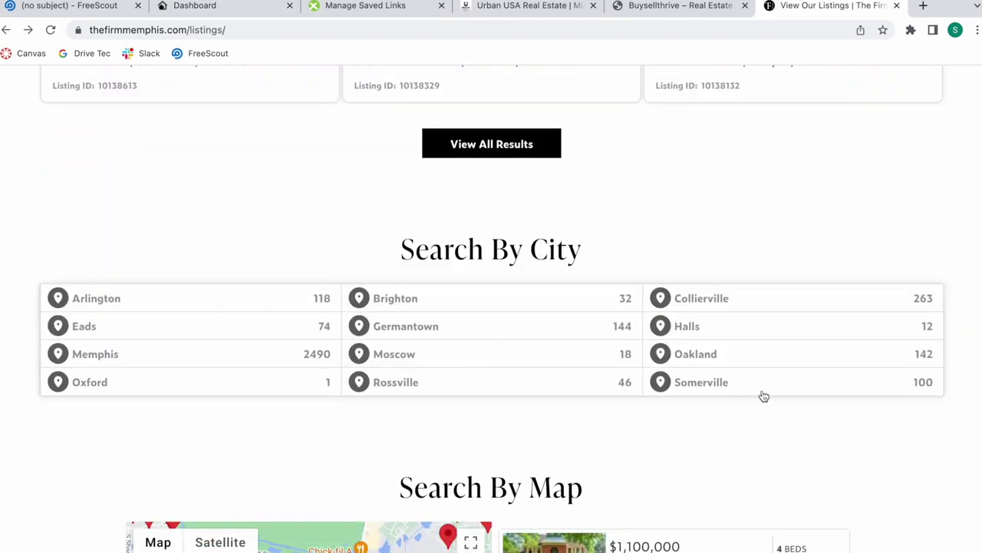
left_click(202, 8)
- Remove all selected saved links from the new widget and set its type to Cities
left_click(636, 359)
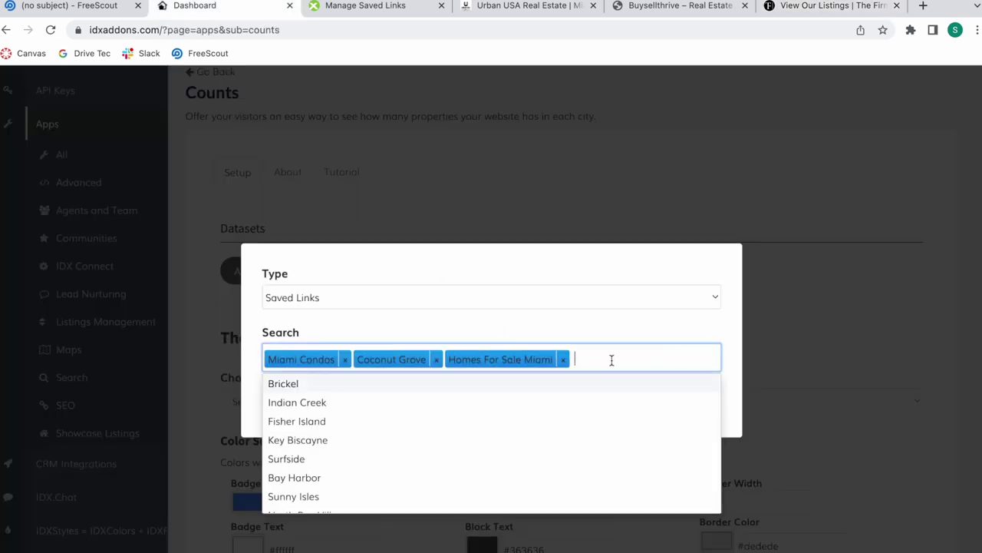
left_click(563, 359)
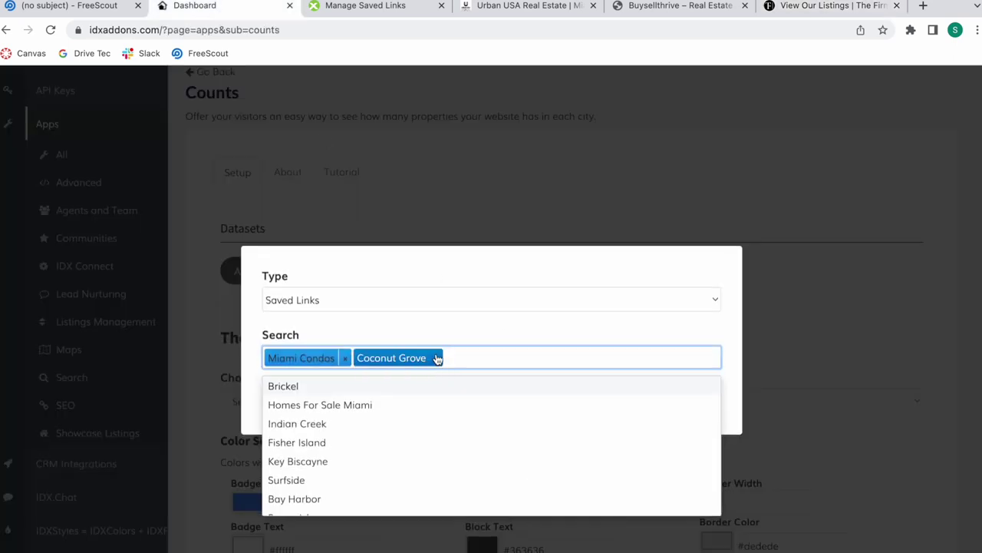
left_click(436, 358)
left_click(345, 358)
left_click(334, 295)
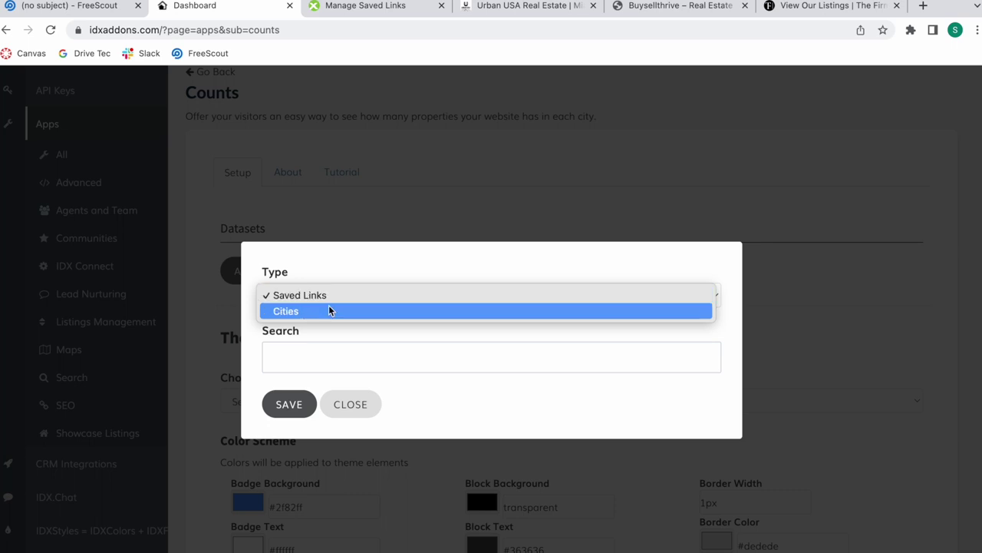
left_click(329, 309)
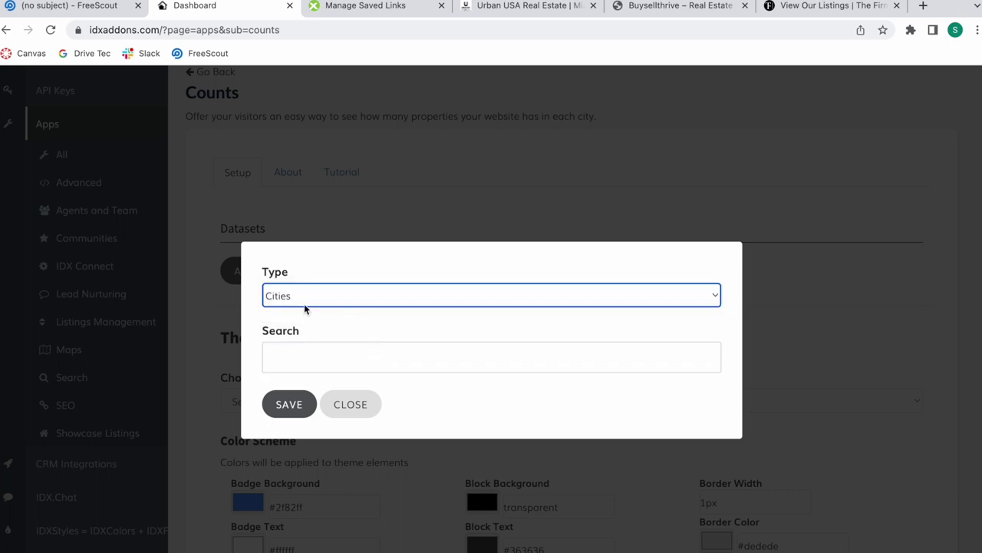
- Switch to the Urban USA Real Estate site and look through the communities under Top Communities Around Miami
left_click(529, 6)
scroll(468, 348, "down", 15)
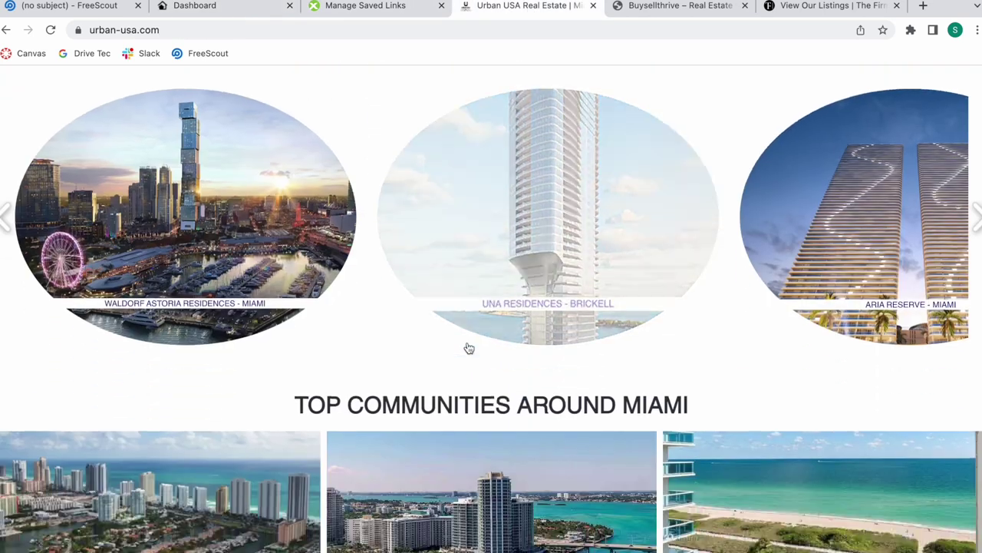
scroll(468, 347, "up", 7)
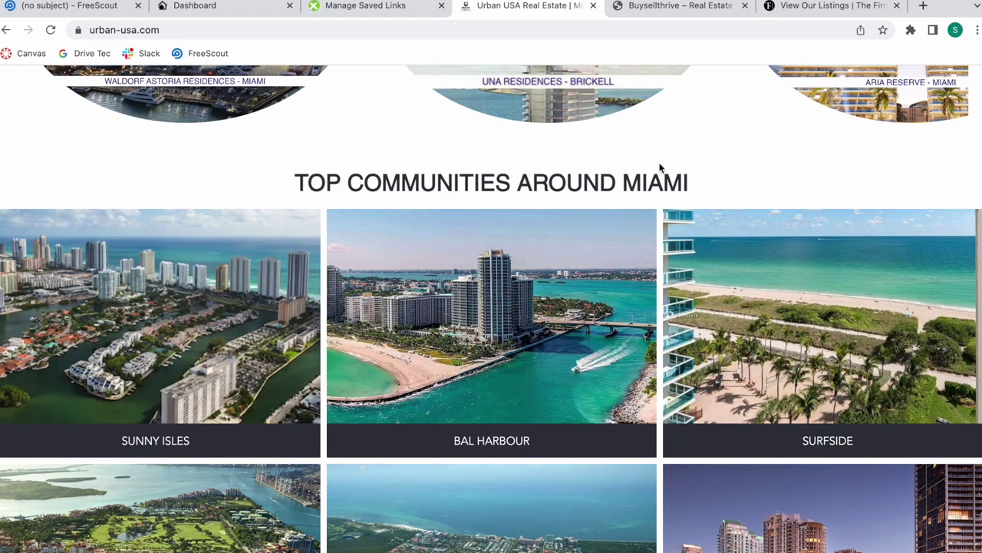
scroll(660, 167, "down", 5)
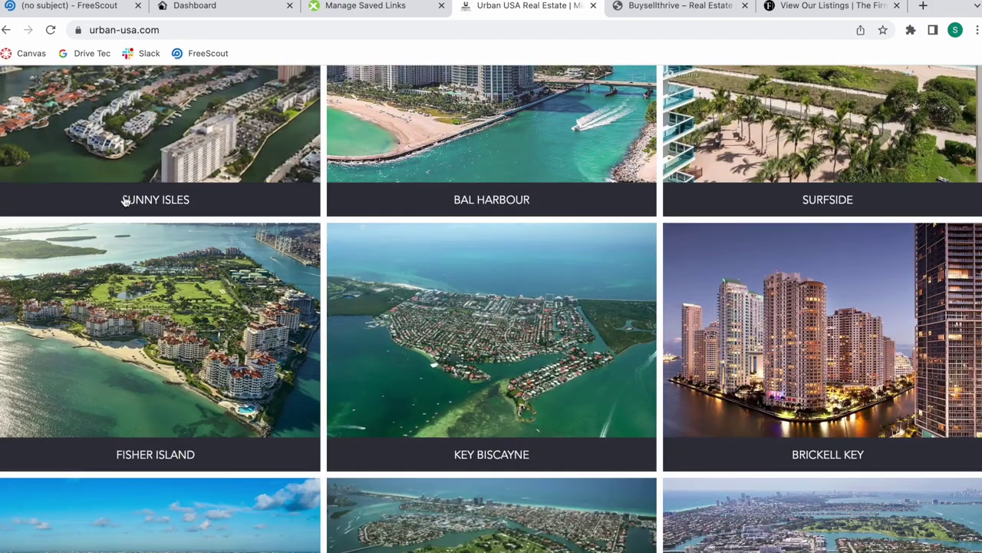
scroll(864, 427, "down", 5)
scroll(864, 427, "up", 2)
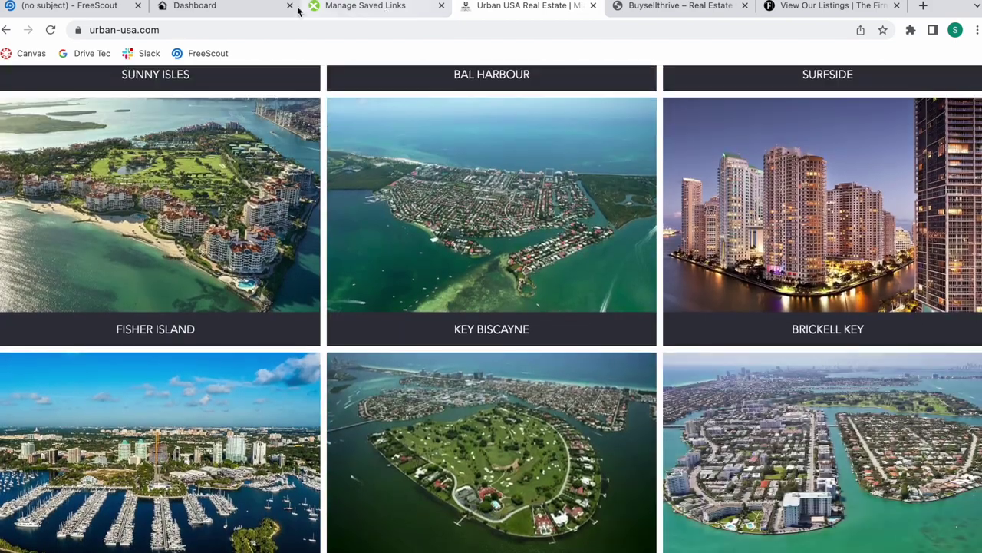
- Return to the IDXAddons dashboard and add the cities Bay Harbor Islands, Fisher Island, Key Biscayne and Coconut Grove to the widget
left_click(250, 11)
left_click(305, 356)
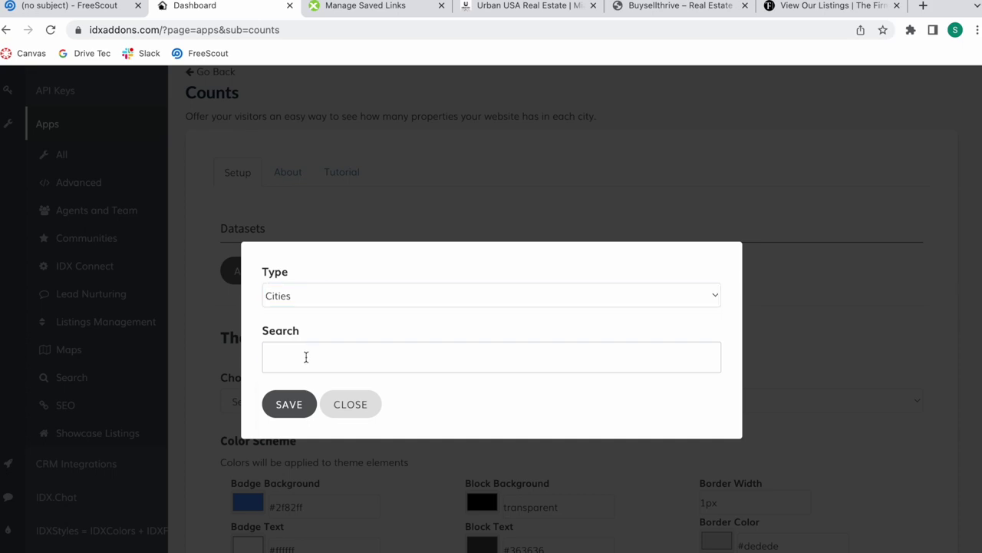
type("bay ha")
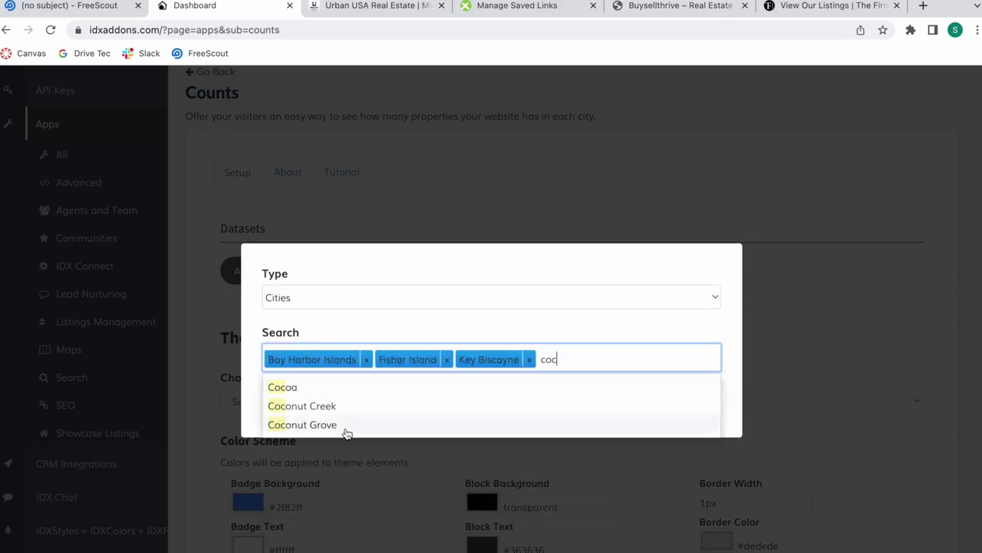
left_click(345, 428)
- Check the community names on the Urban USA site and add Sunny Isles Beach and Surfside to the widget's cities
left_click(357, 11)
scroll(182, 509, "up", 5)
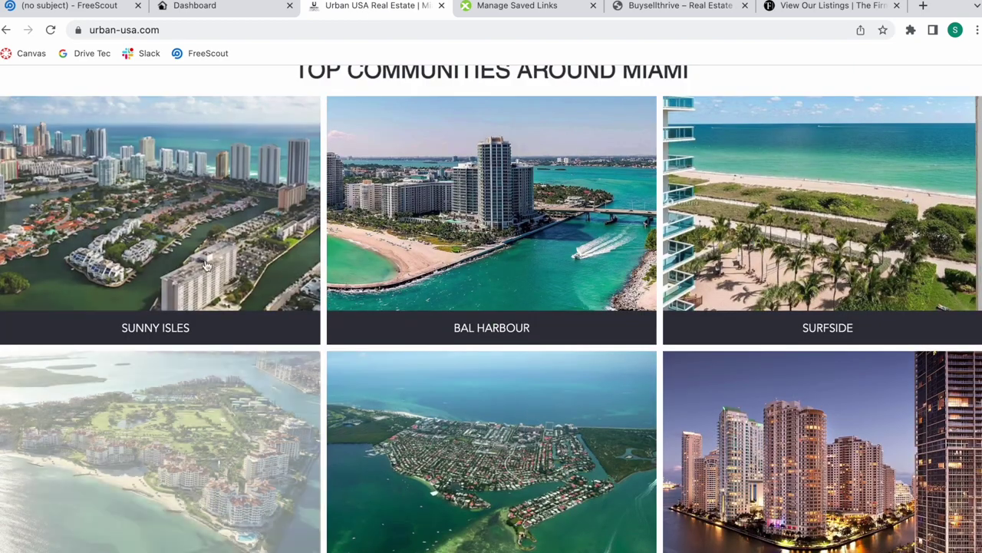
left_click(252, 6)
type("sunny")
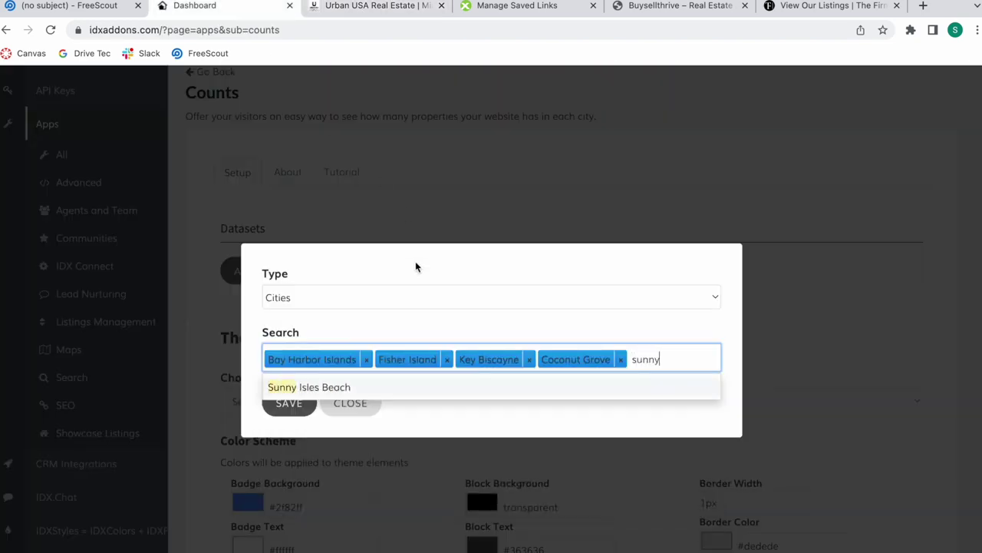
left_click(384, 385)
key("ctrl+Tab")
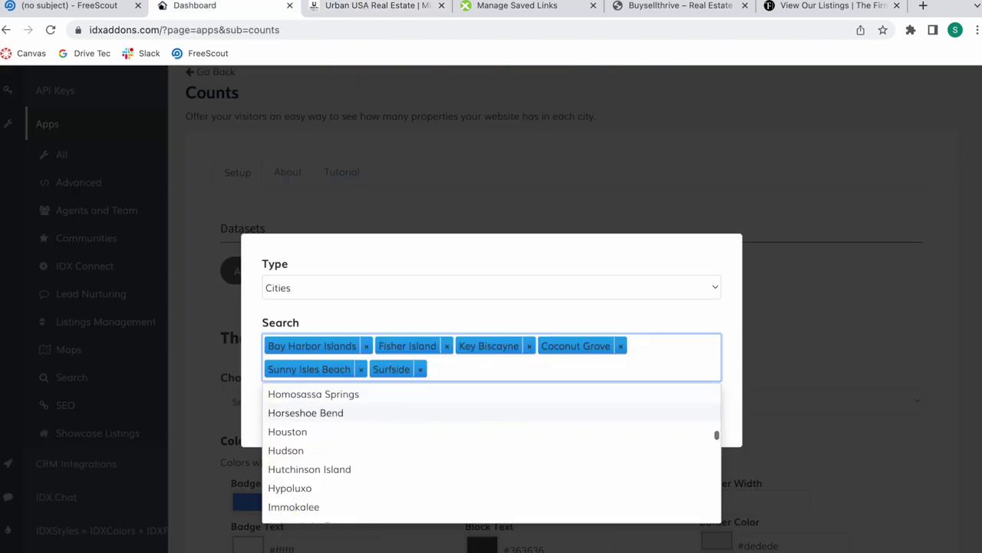
- Add Juno Beach, North Canton and Okeechobee to the widget's cities and save the widget
scroll(353, 445, "down", 5)
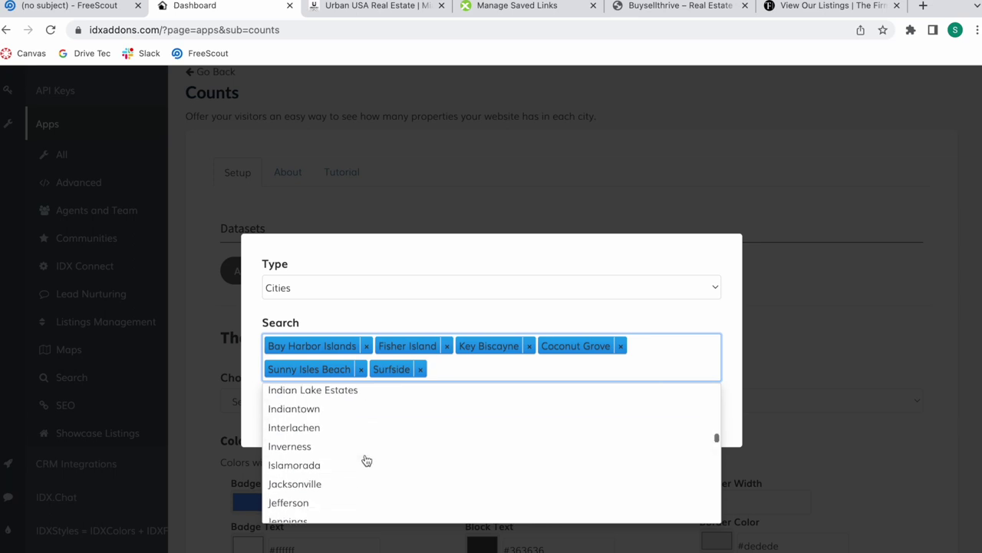
left_click(340, 463)
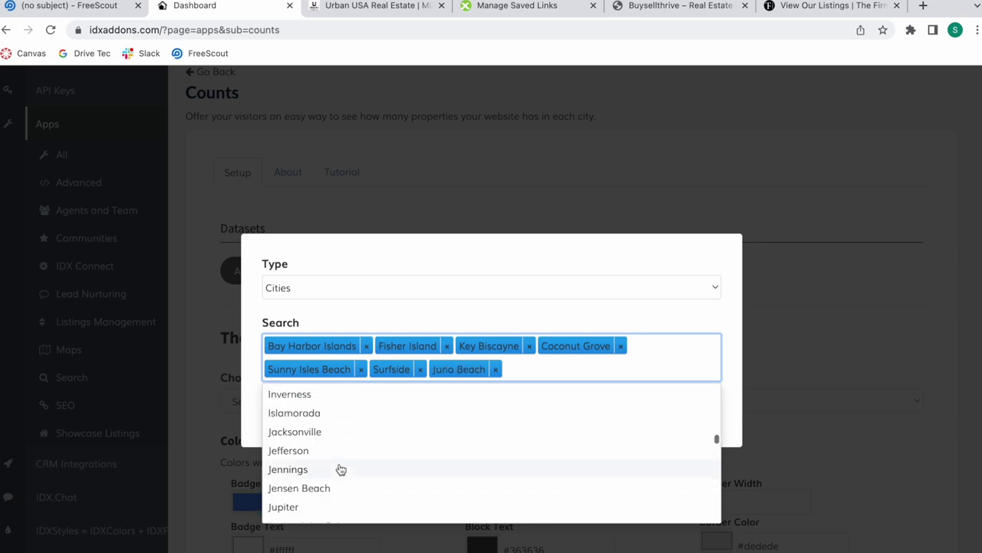
scroll(340, 468, "down", 10)
scroll(340, 468, "down", 10)
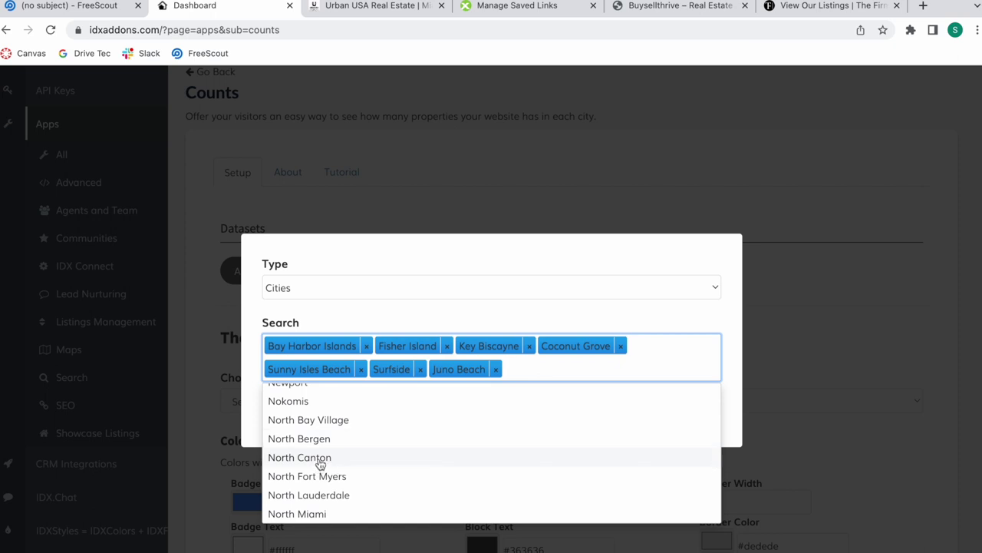
left_click(320, 464)
scroll(319, 466, "down", 10)
scroll(322, 461, "up", 5)
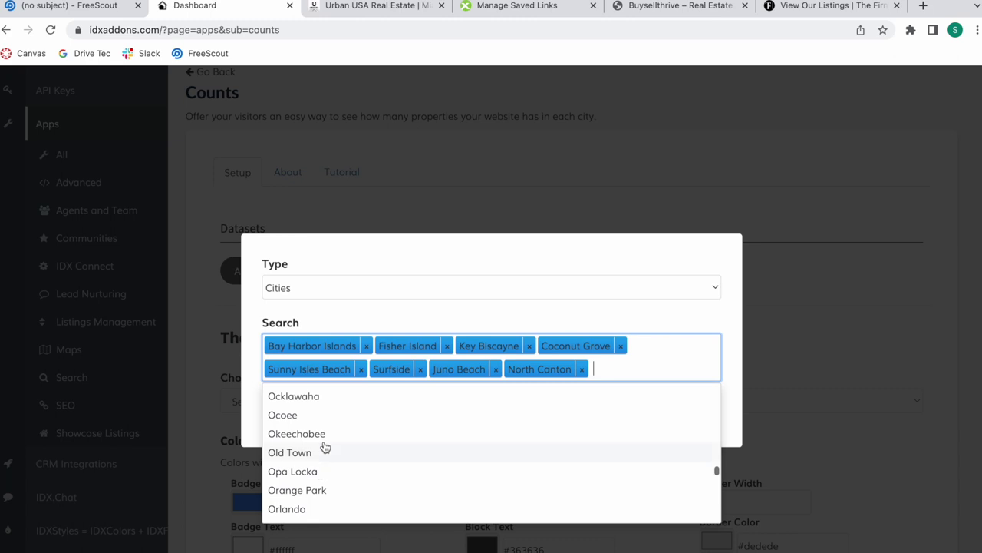
left_click(328, 434)
left_click(526, 315)
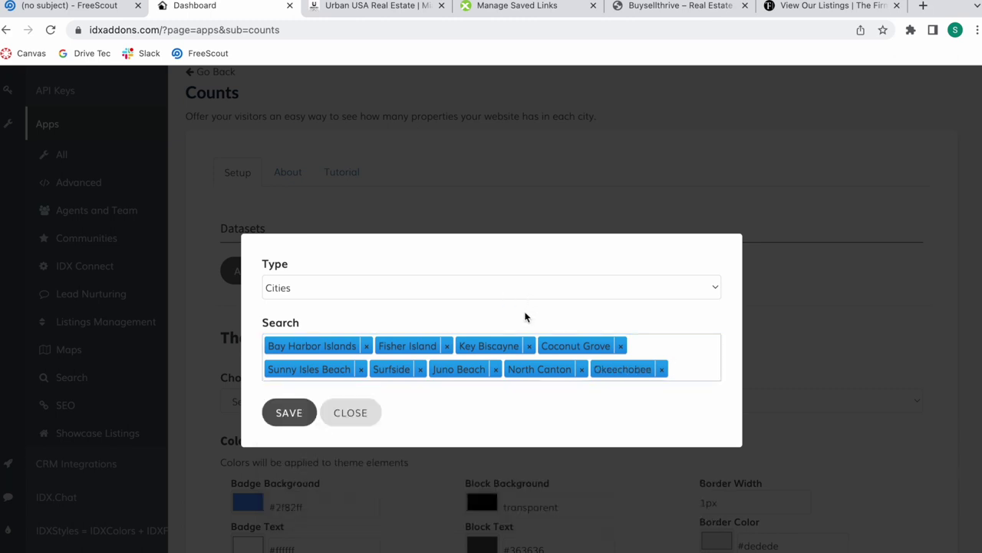
left_click(288, 415)
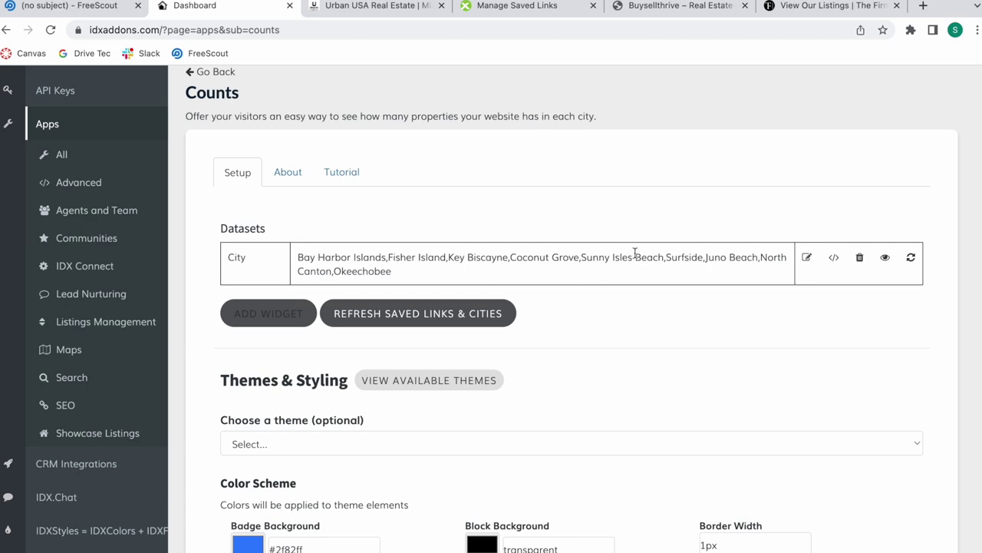
- View the available themes for the Counts widget and choose the Modern Box theme
scroll(635, 253, "down", 4)
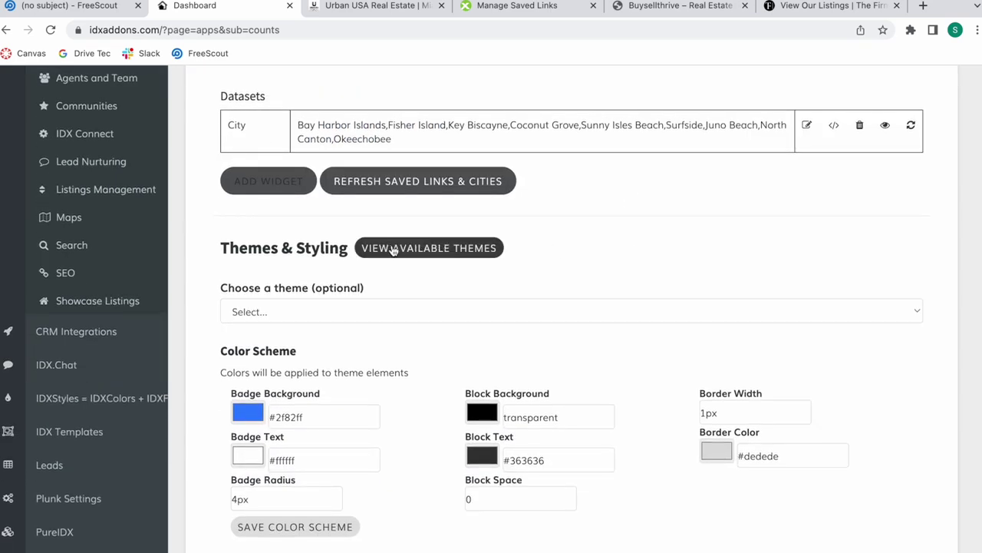
left_click(393, 248)
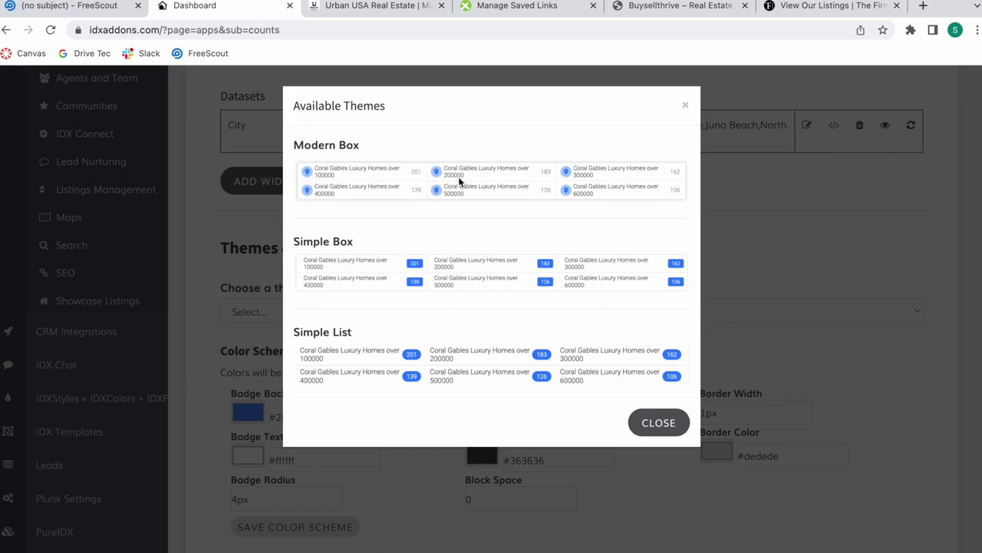
left_click(686, 105)
left_click(363, 317)
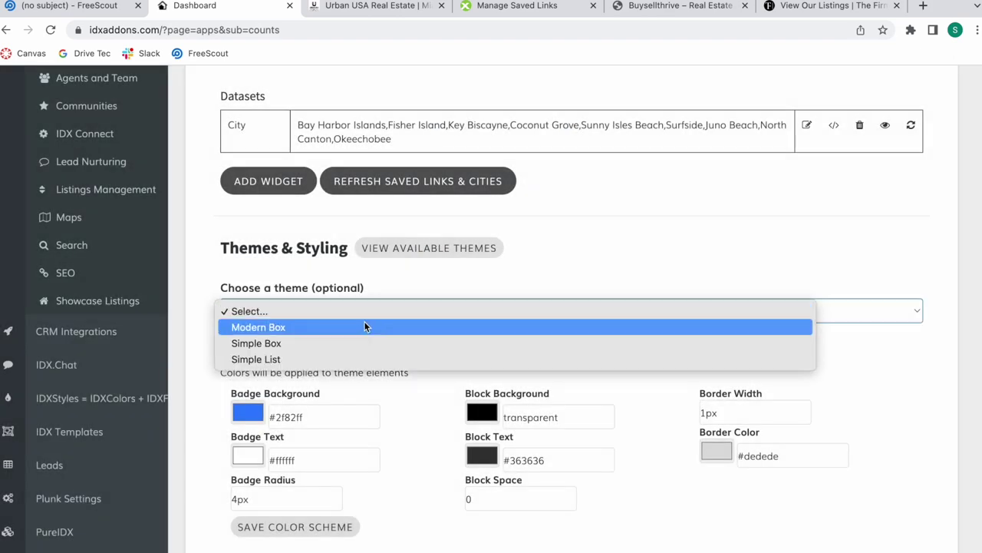
left_click(363, 327)
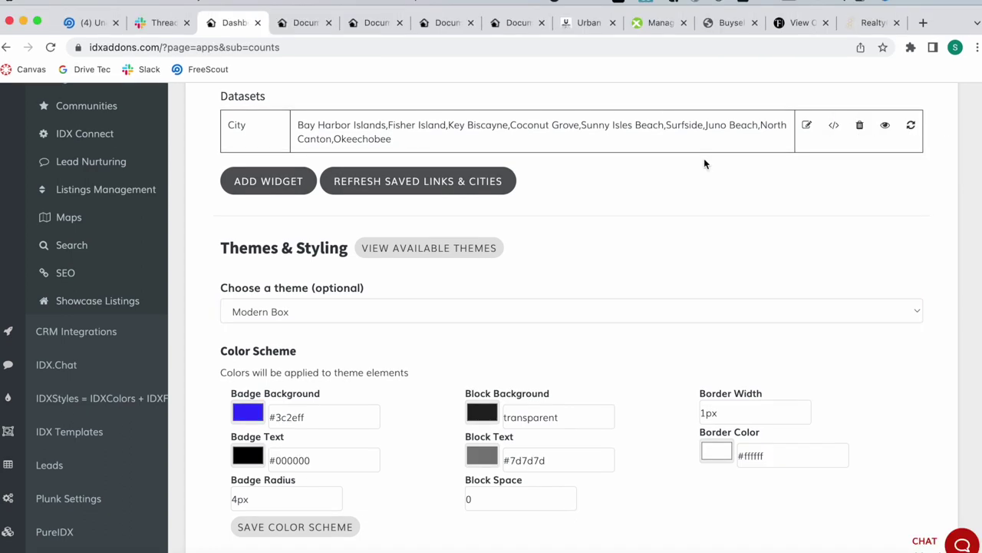
- Set the Counts widget's badge background color to #5179f0 in the color scheme
scroll(704, 158, "down", 1)
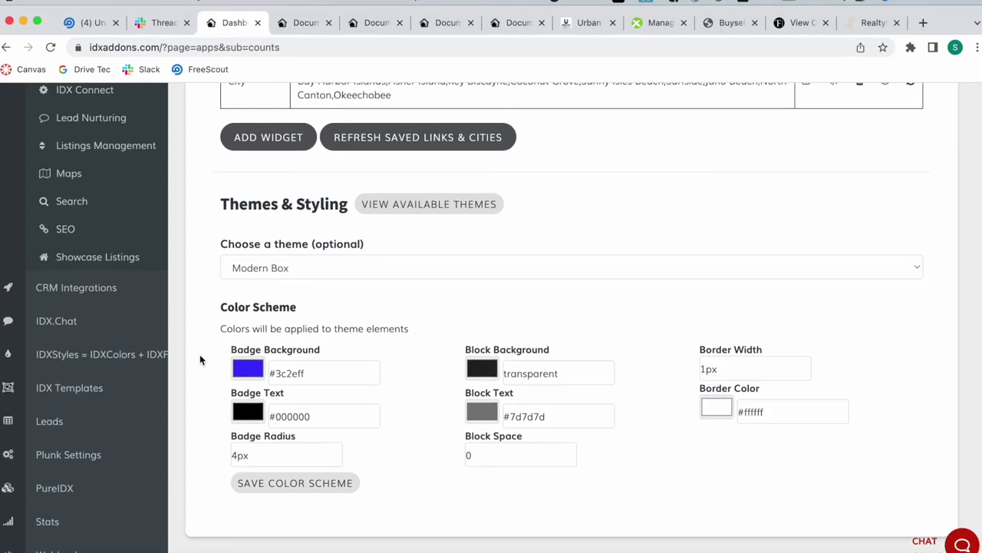
left_click(254, 370)
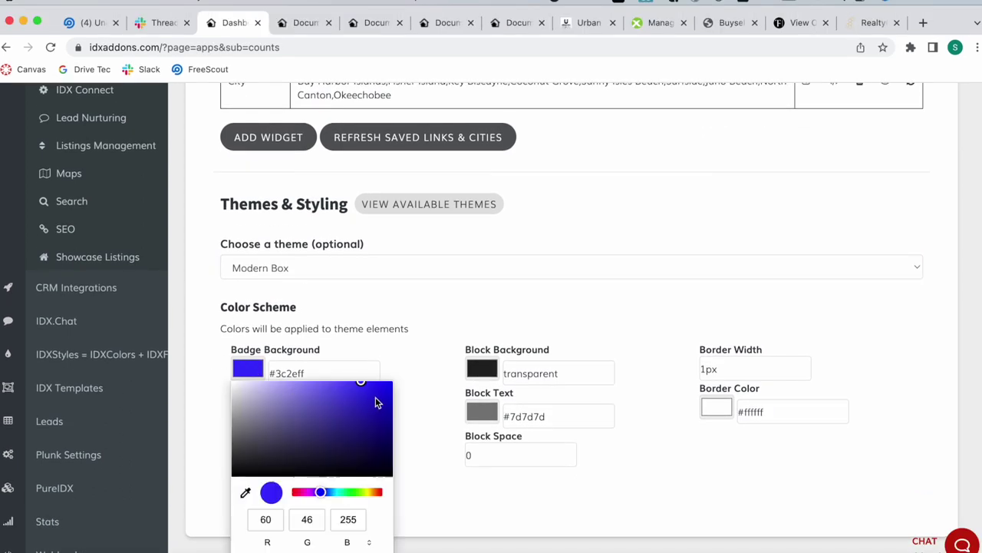
left_click_drag(320, 491, 325, 491)
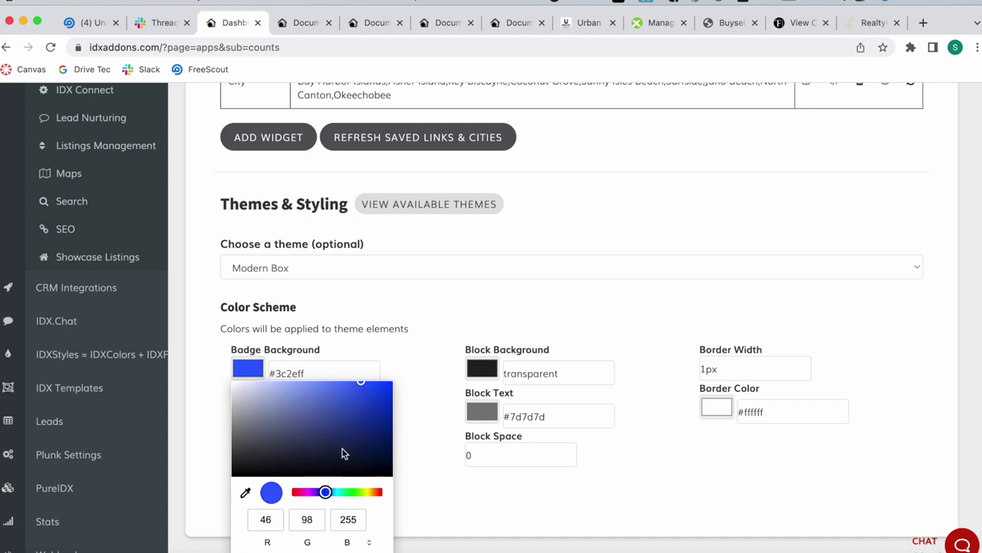
left_click_drag(364, 386, 337, 389)
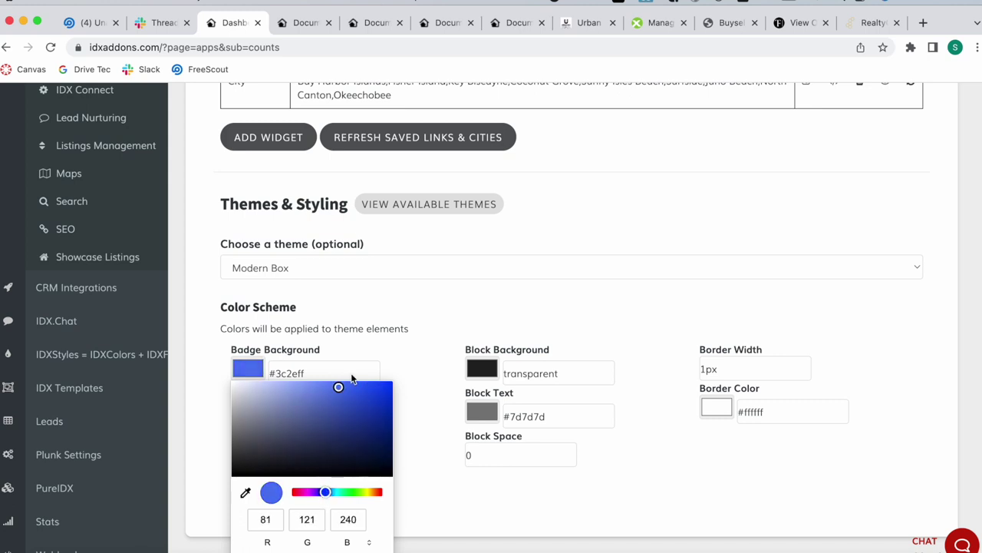
left_click(412, 329)
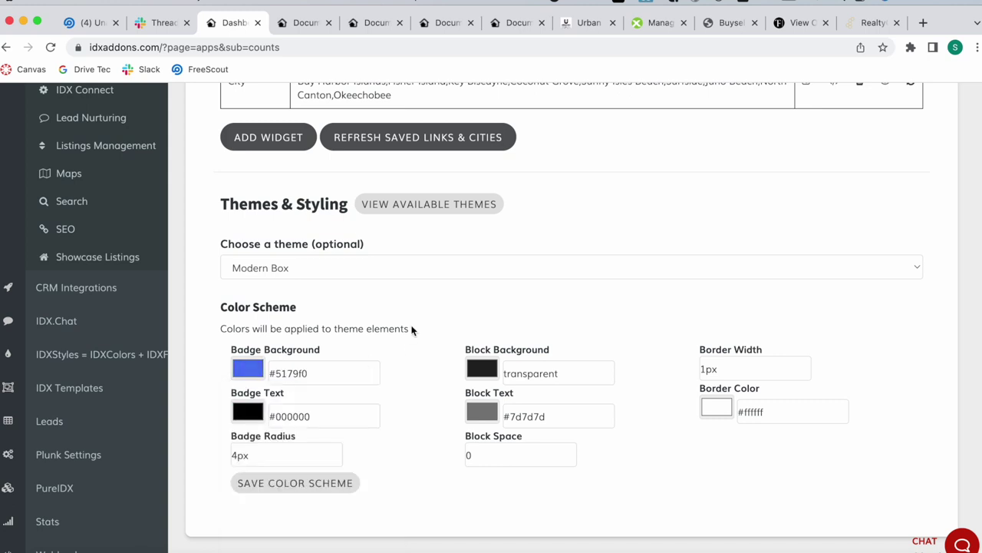
left_click(248, 413)
left_click(384, 445)
left_click(492, 416)
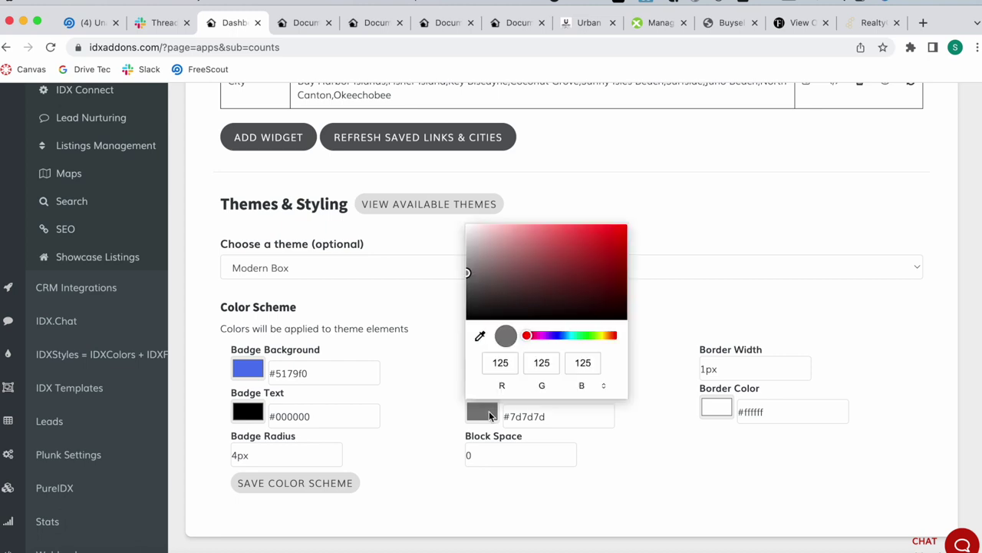
left_click(463, 272)
left_click(460, 248)
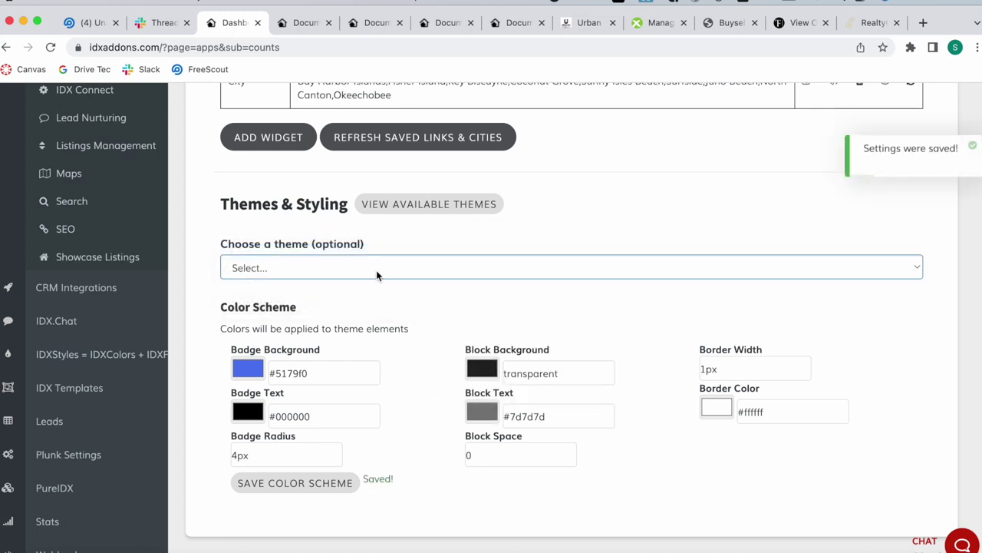
left_click(376, 270)
left_click(361, 281)
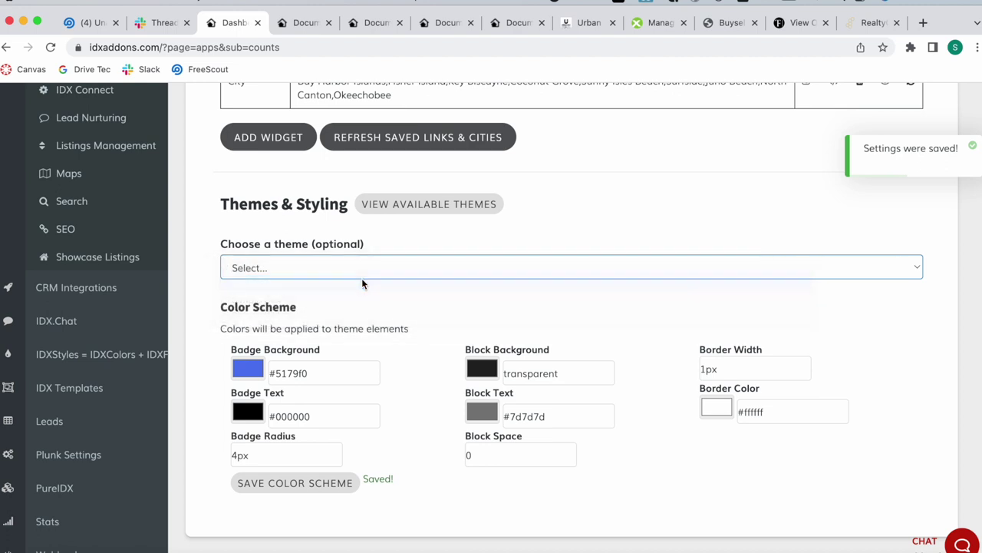
- Set the block text color to #000000 and the block background to #ffffff, and save the color scheme
left_click(494, 414)
left_click_drag(471, 287, 473, 371)
left_click(435, 412)
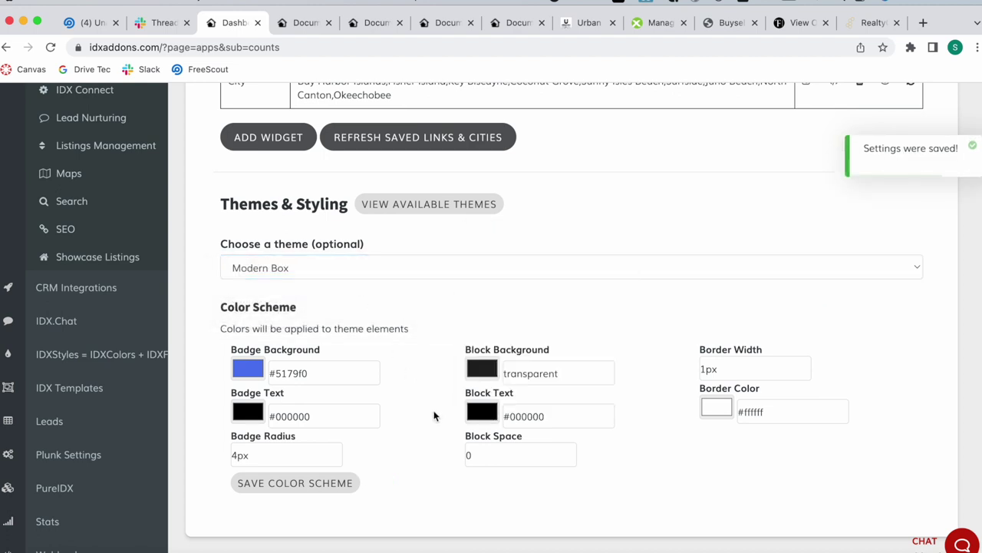
left_click(482, 376)
left_click_drag(467, 466, 469, 384)
left_click(592, 306)
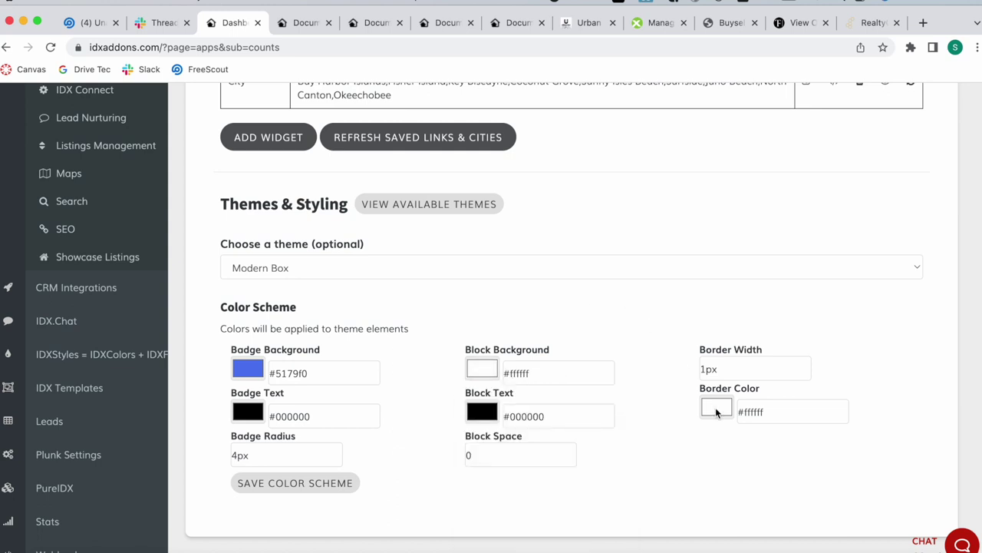
left_click(325, 480)
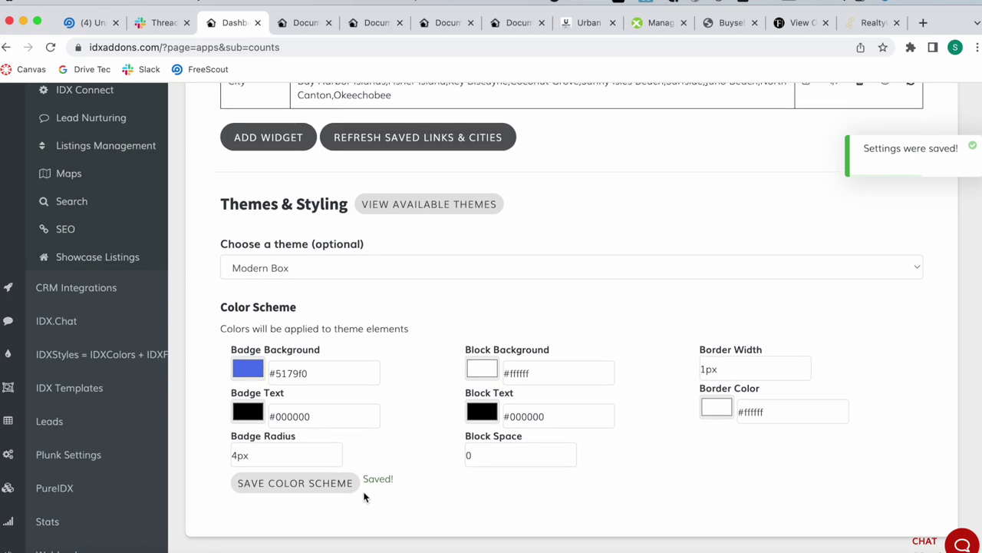
- Try opening results in a new tab in the city widget's code options, and preview the widget
scroll(587, 369, "up", 3)
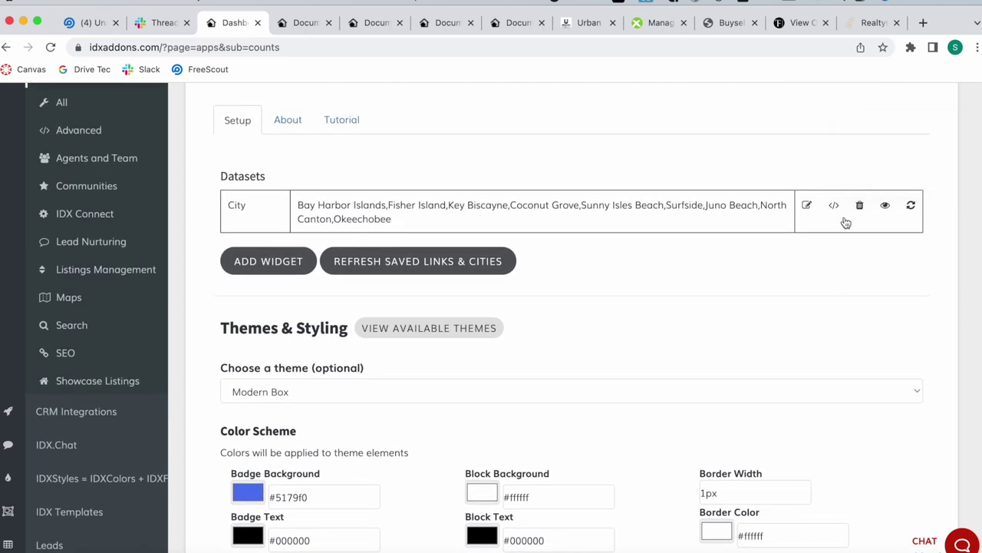
left_click(833, 205)
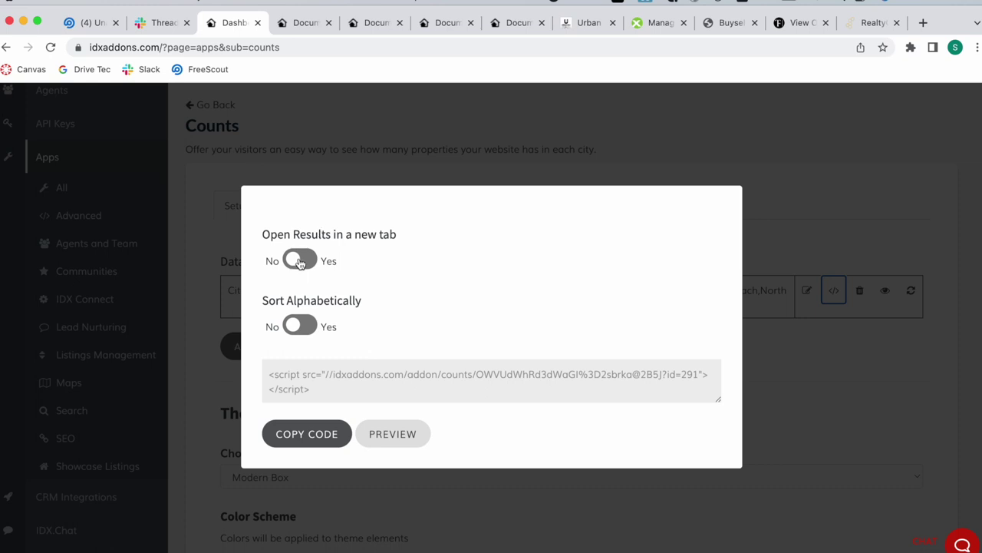
left_click(304, 263)
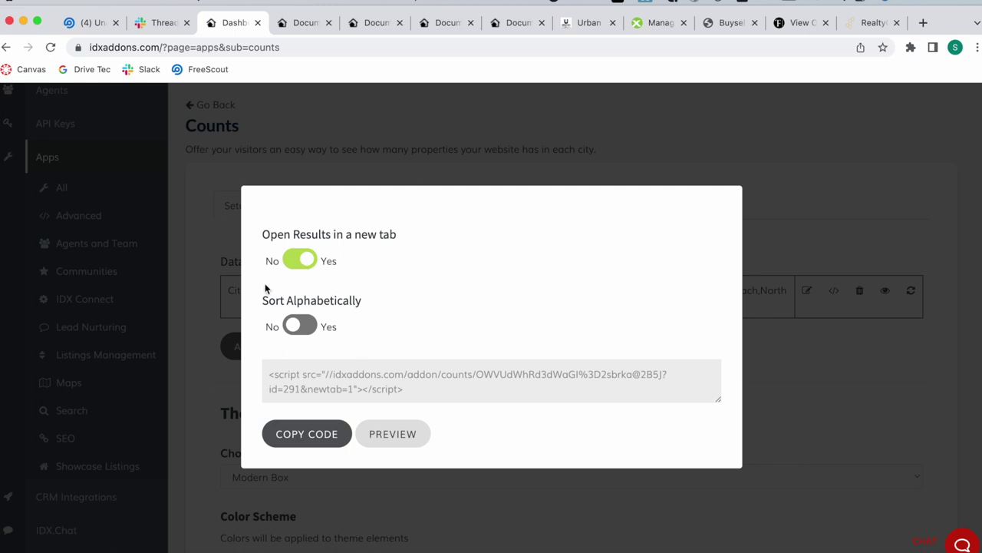
left_click(404, 443)
left_click(373, 22)
left_click(373, 22)
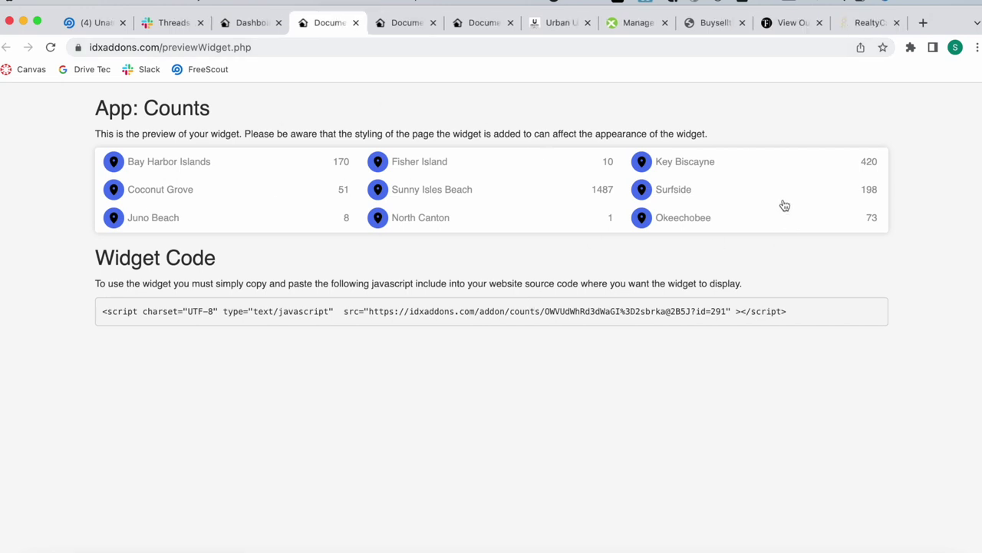
- Return to the Counts settings on the dashboard, set the border color to #0b0e38 and save the color scheme
left_click(245, 23)
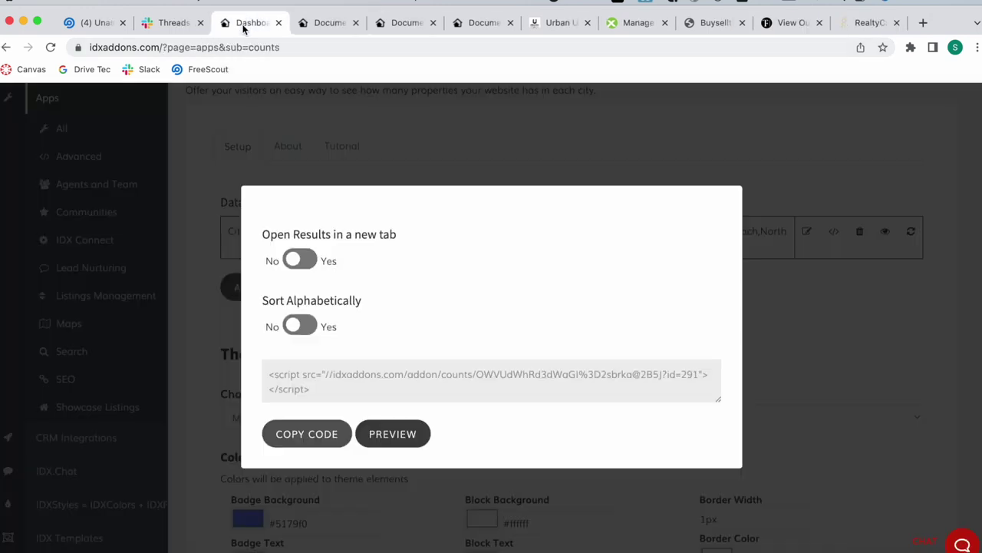
left_click(776, 386)
scroll(777, 386, "down", 3)
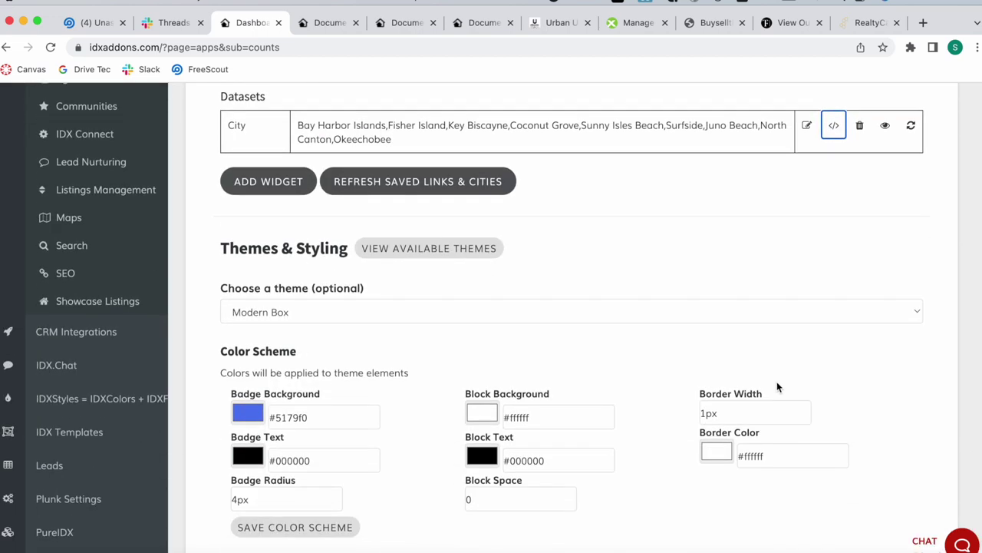
left_click(716, 452)
left_click_drag(703, 269, 703, 302)
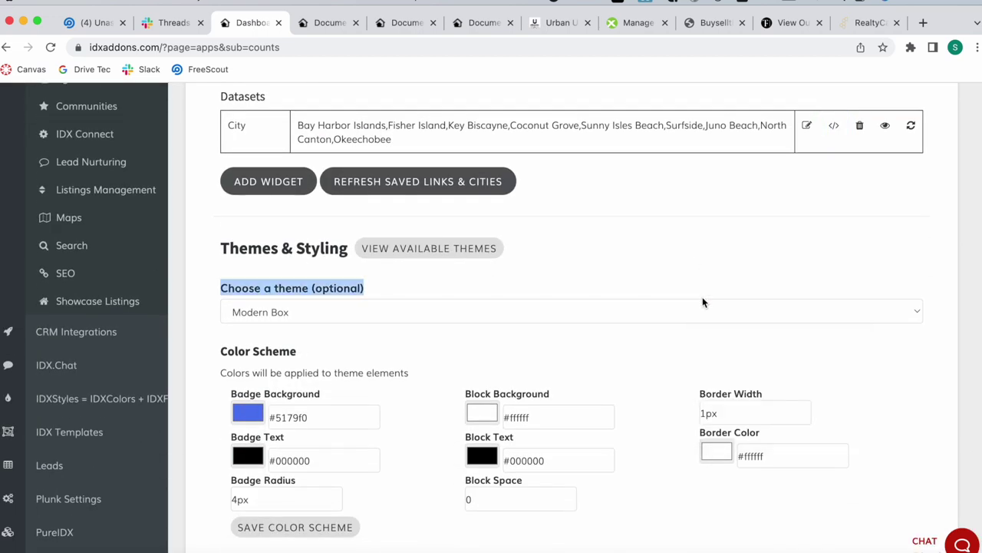
left_click(715, 453)
left_click(788, 375)
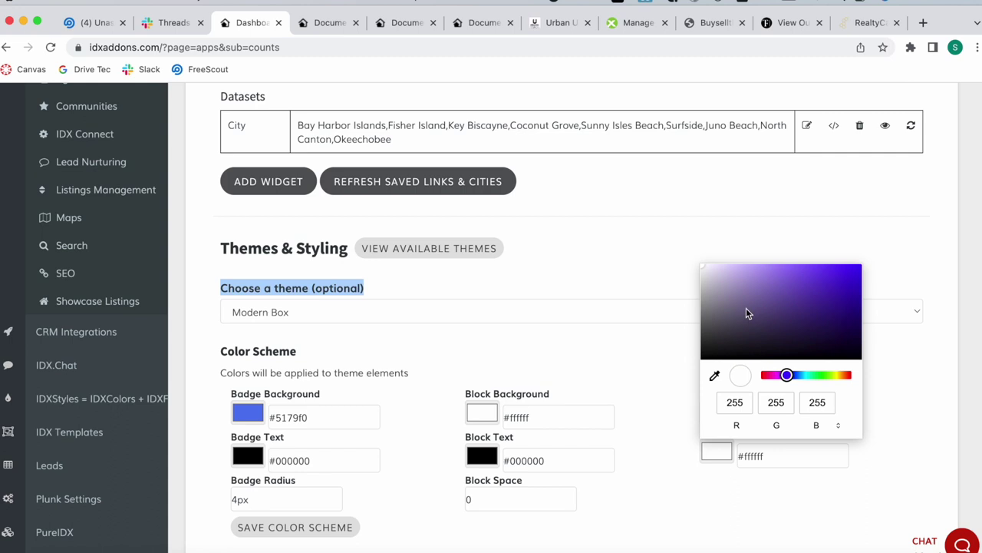
mouse_move(704, 268)
left_mouse_down()
mouse_move(837, 346)
mouse_move(828, 339)
left_mouse_up()
left_click_drag(790, 382, 793, 377)
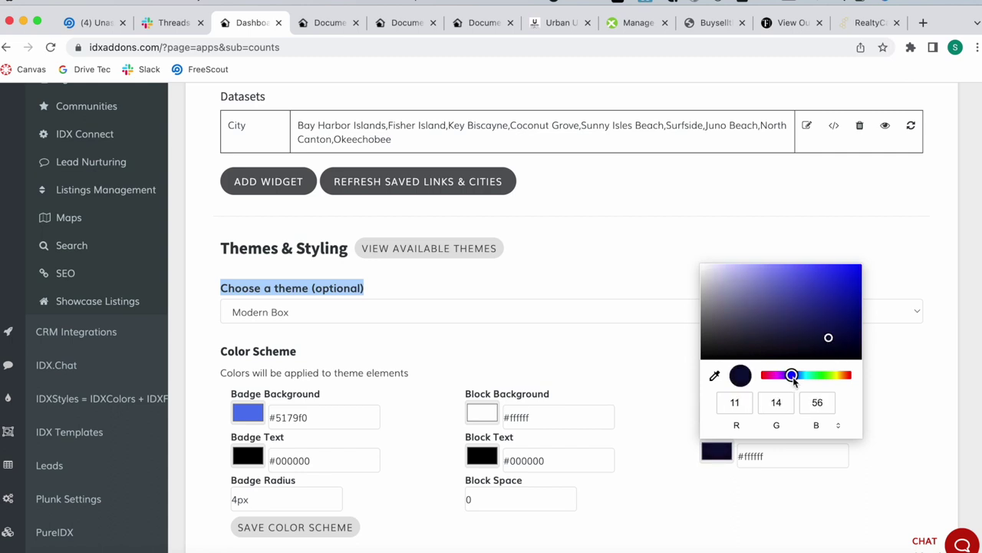
left_click(666, 454)
left_click(352, 535)
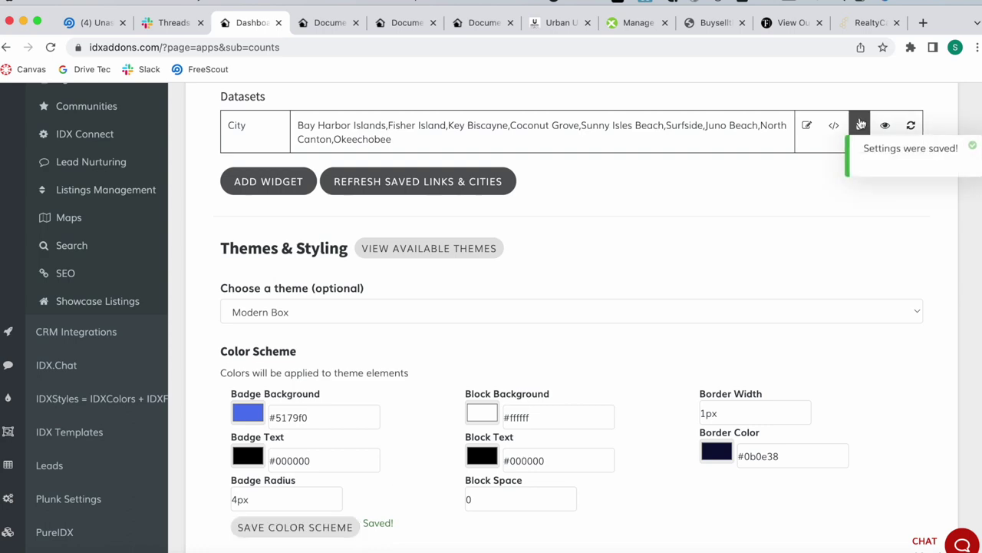
- Preview the recolored city widget and select its full embed script under Widget Code
left_click(834, 125)
left_click(394, 435)
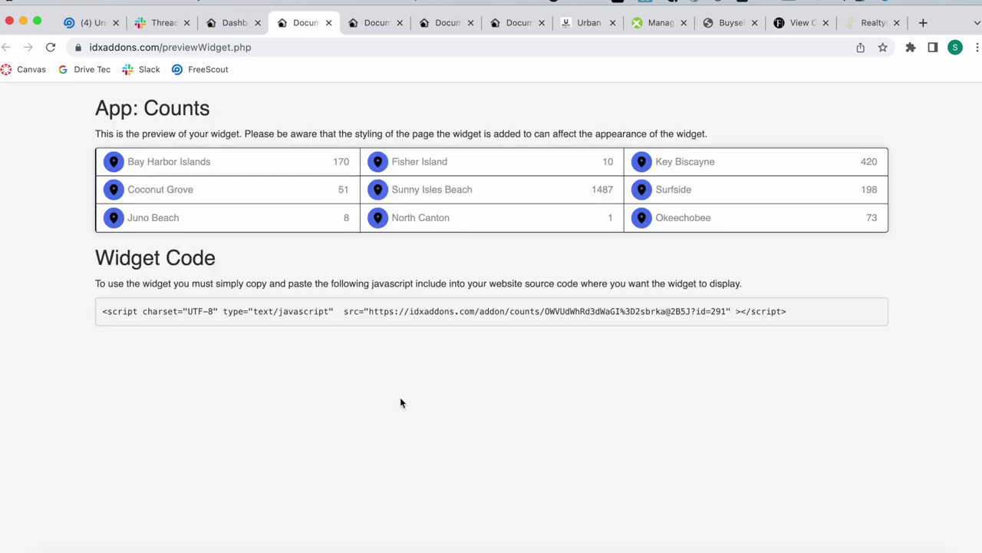
triple_click(483, 307)
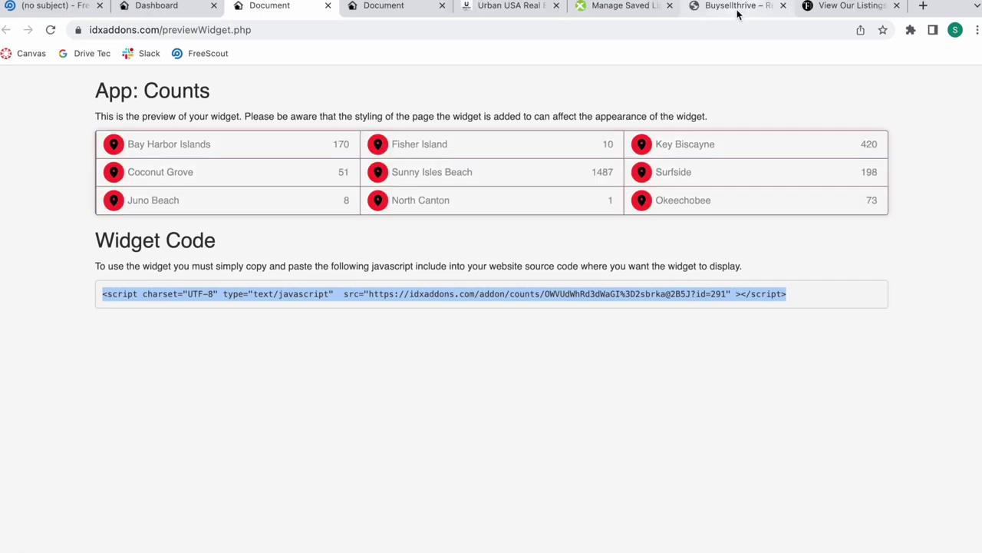
- Check the Buysellthrive results page and examine the Search By City counts on The Firm Memphis listings page
left_click(736, 6)
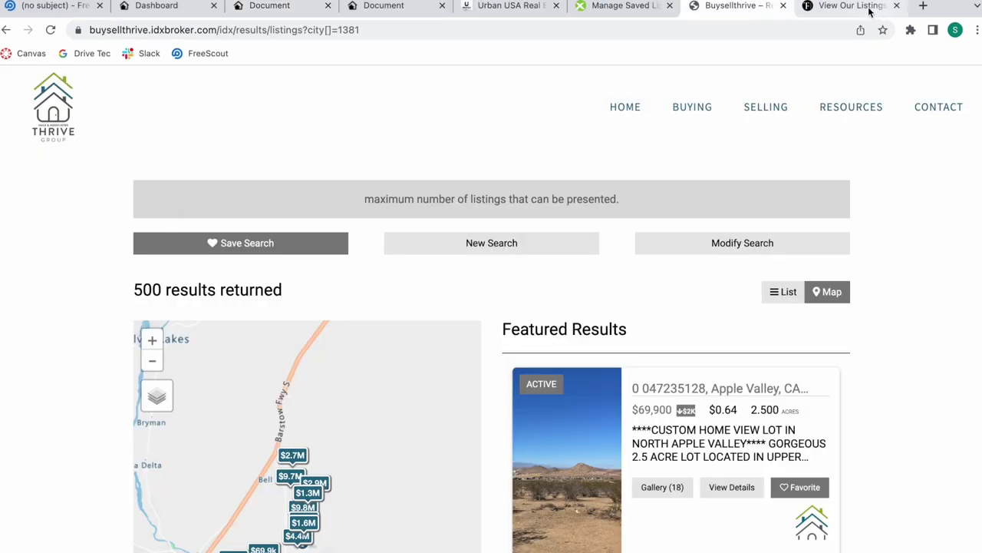
left_click(853, 6)
scroll(346, 291, "up", 1)
scroll(347, 289, "down", 1)
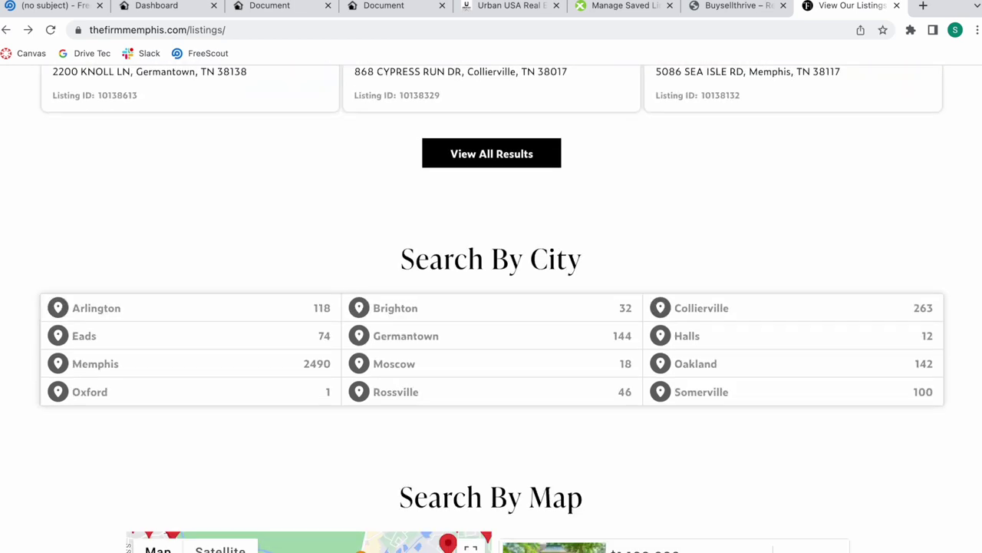
left_click(281, 11)
- Return to the Counts settings on the dashboard and review the theme choices and the saved city dataset
left_click(161, 6)
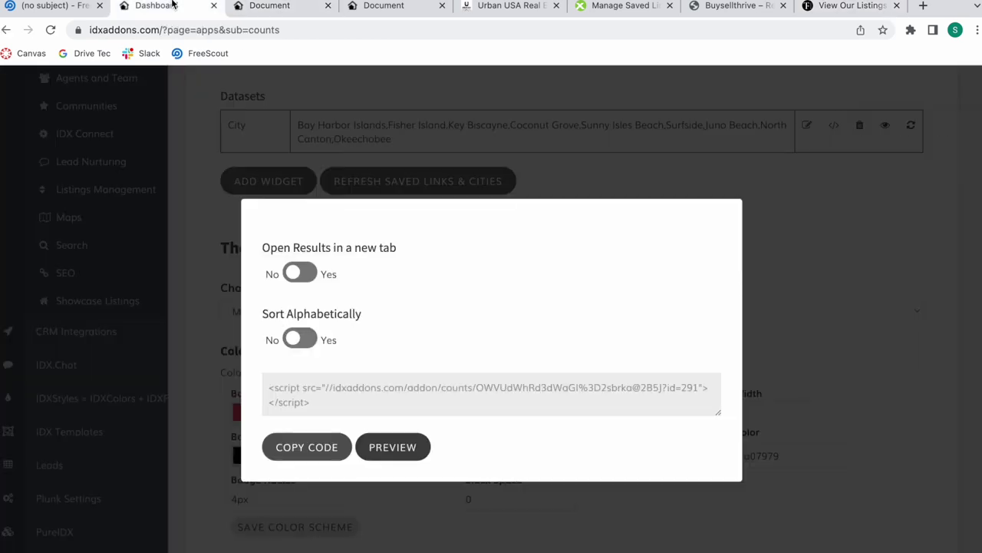
left_click(627, 181)
left_click(327, 310)
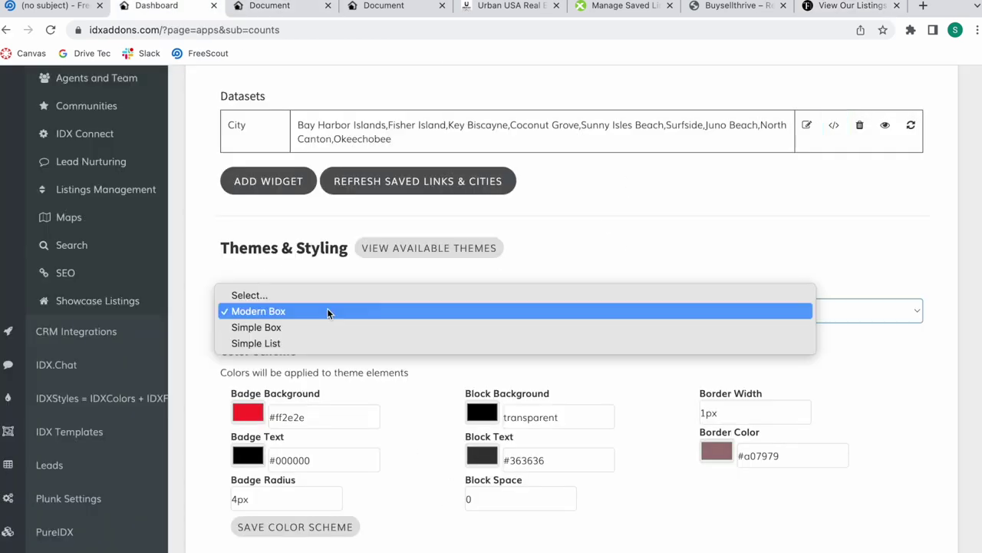
left_click(607, 232)
scroll(606, 231, "up", 2)
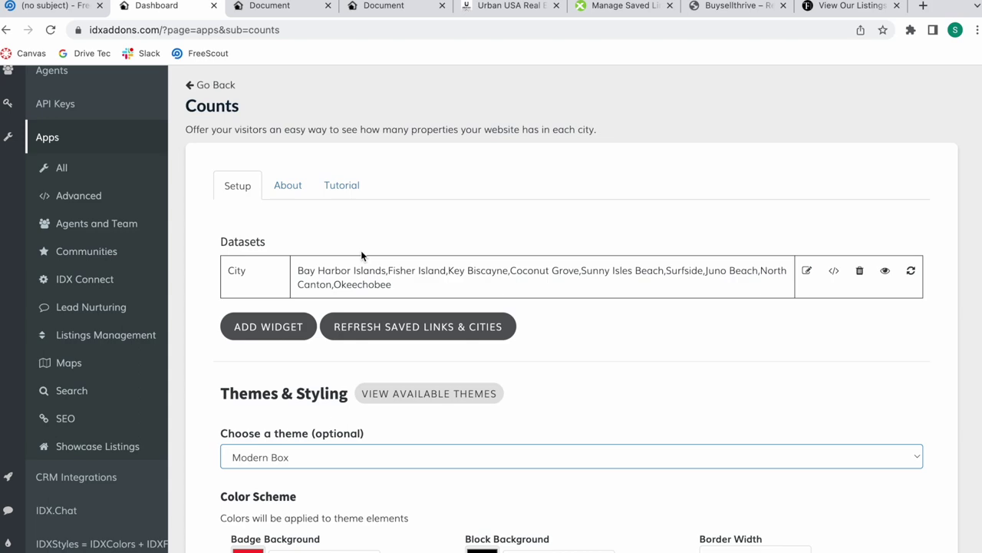
left_click(608, 215)
scroll(609, 215, "up", 1)
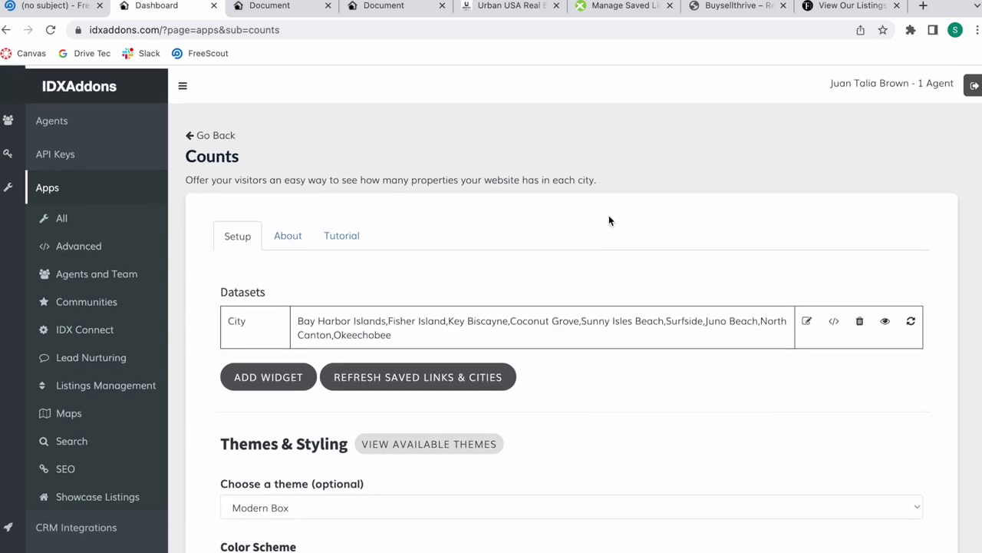
scroll(608, 221, "down", 1)
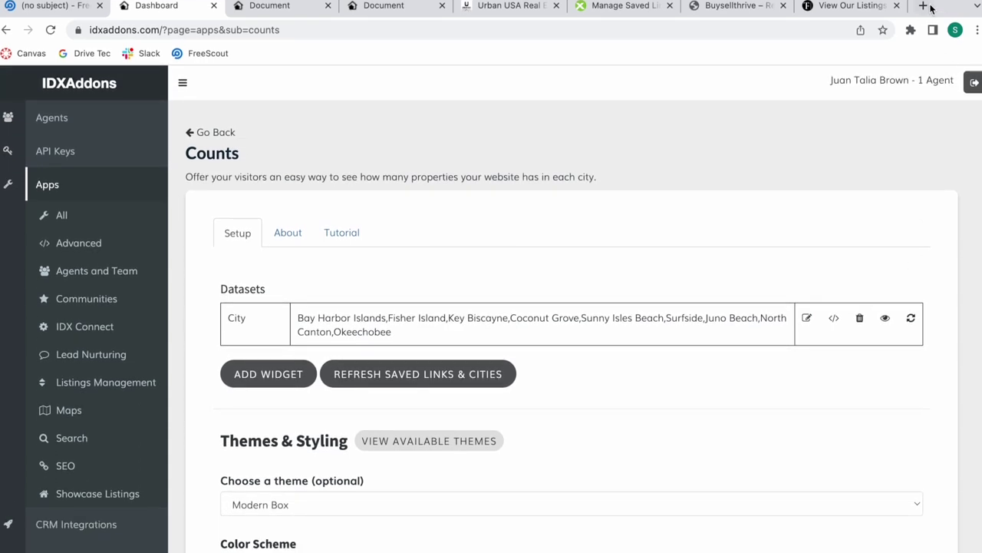
- Open realtycandy.com/free in a new tab and review what RealtyCandy offers and how to request free access
left_click(923, 5)
type("re")
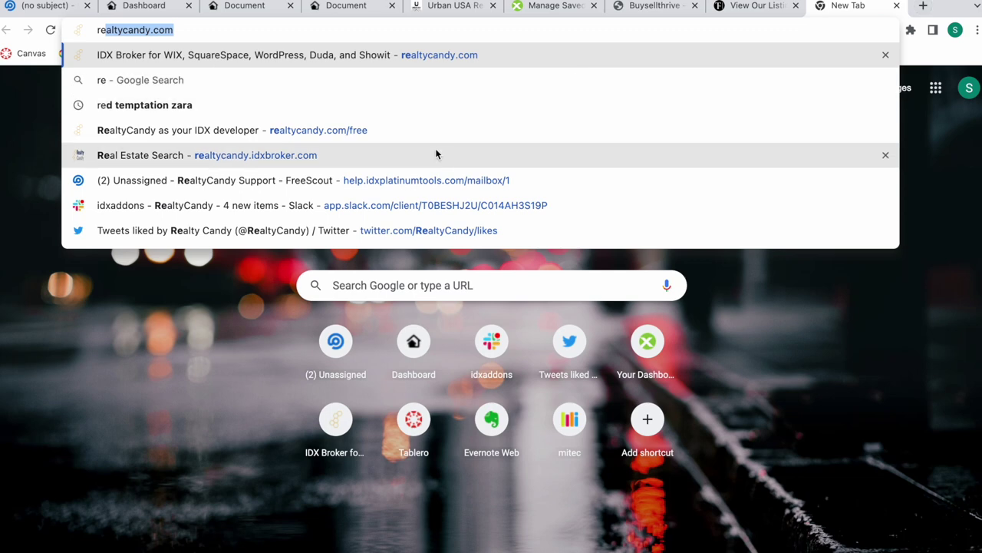
left_click(417, 137)
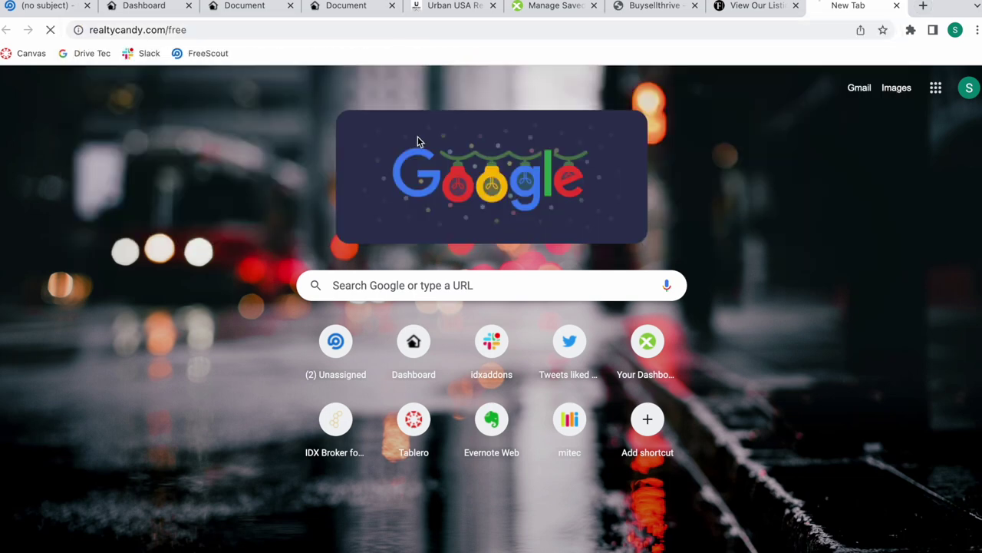
scroll(499, 355, "down", 2)
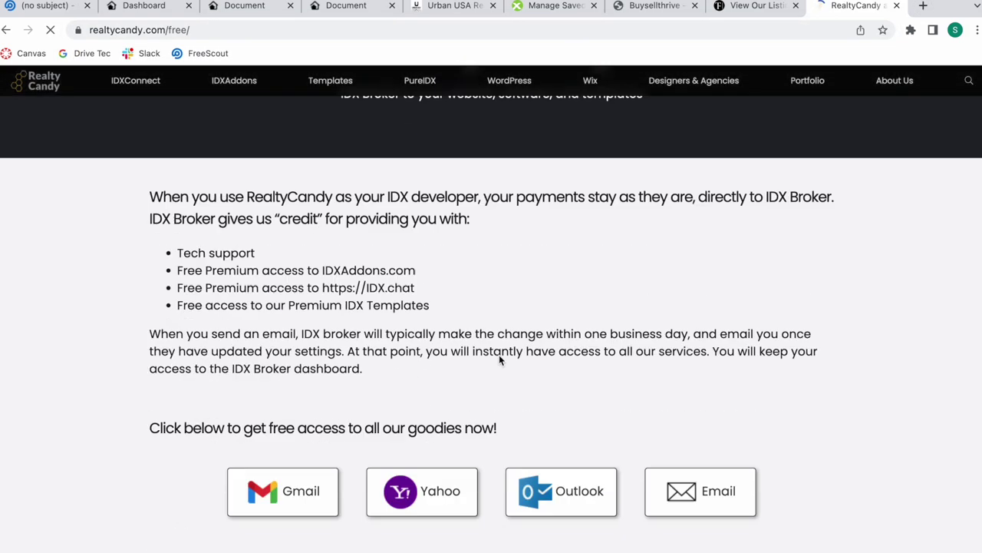
scroll(499, 355, "down", 1)
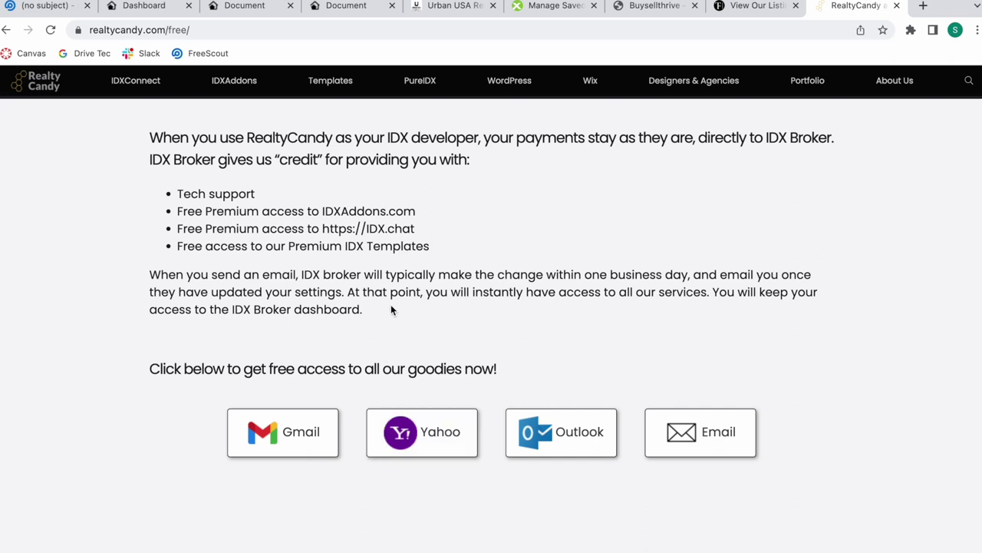
scroll(391, 306, "up", 3)
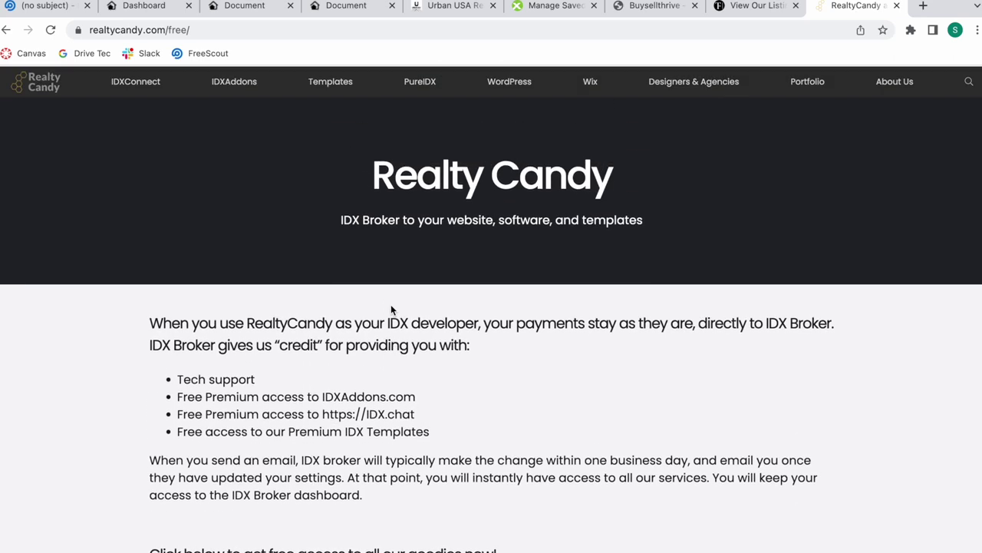